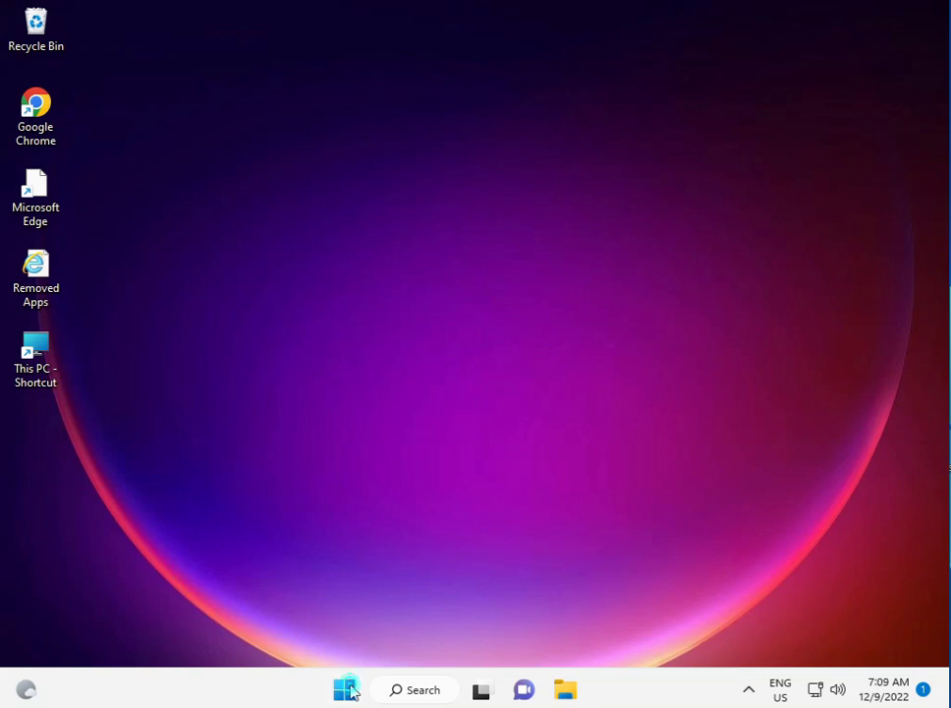
# Launch Command Prompt as administrator from a Start menu search for cmd.
pyautogui.click(346, 690)
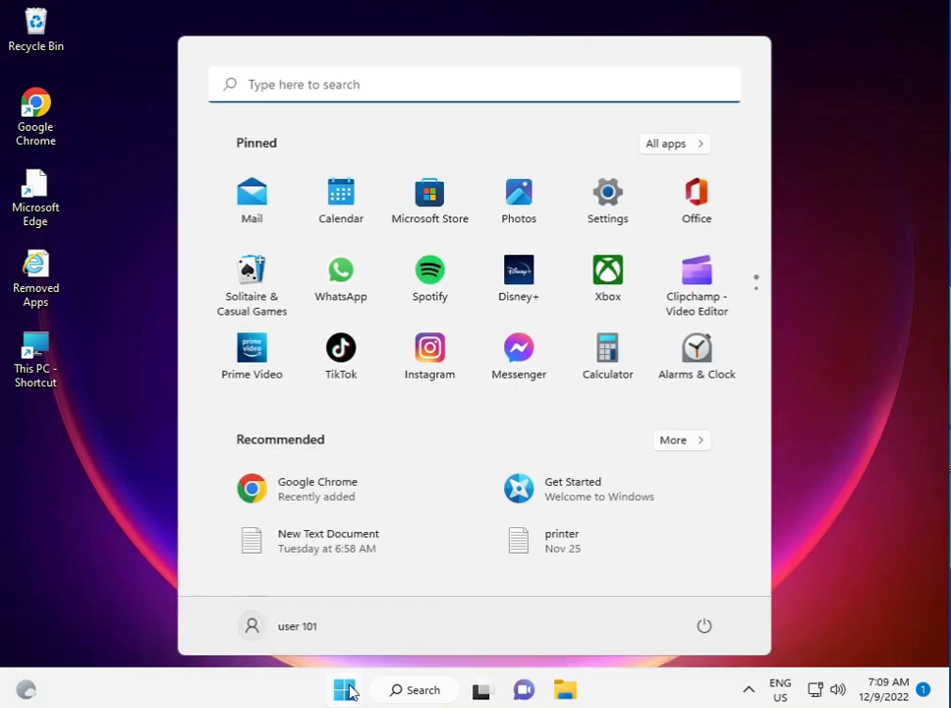
pyautogui.write('c')
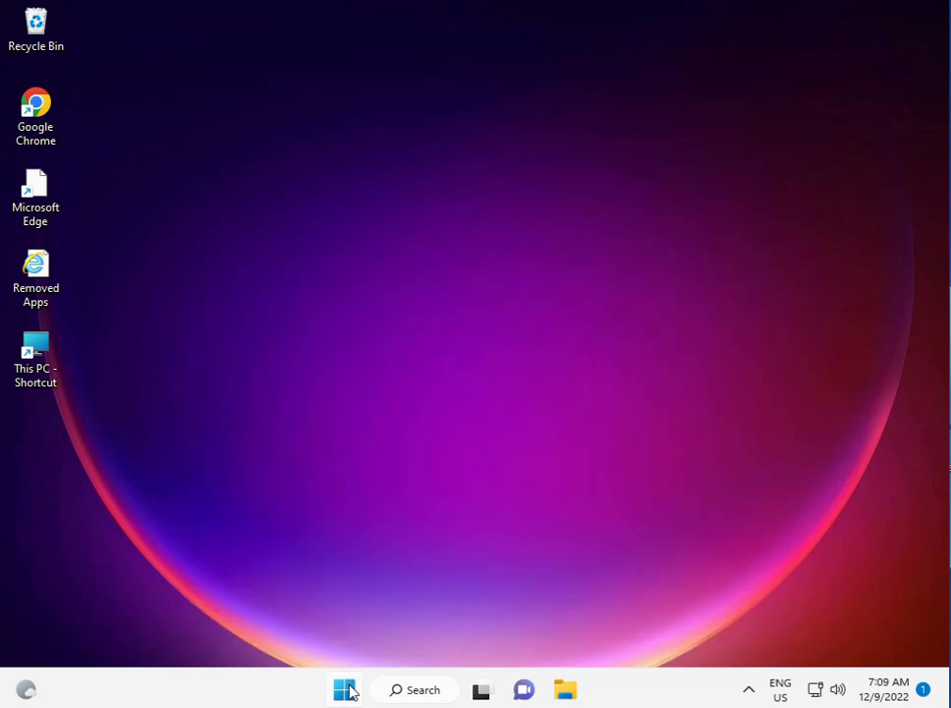
pyautogui.write('md')
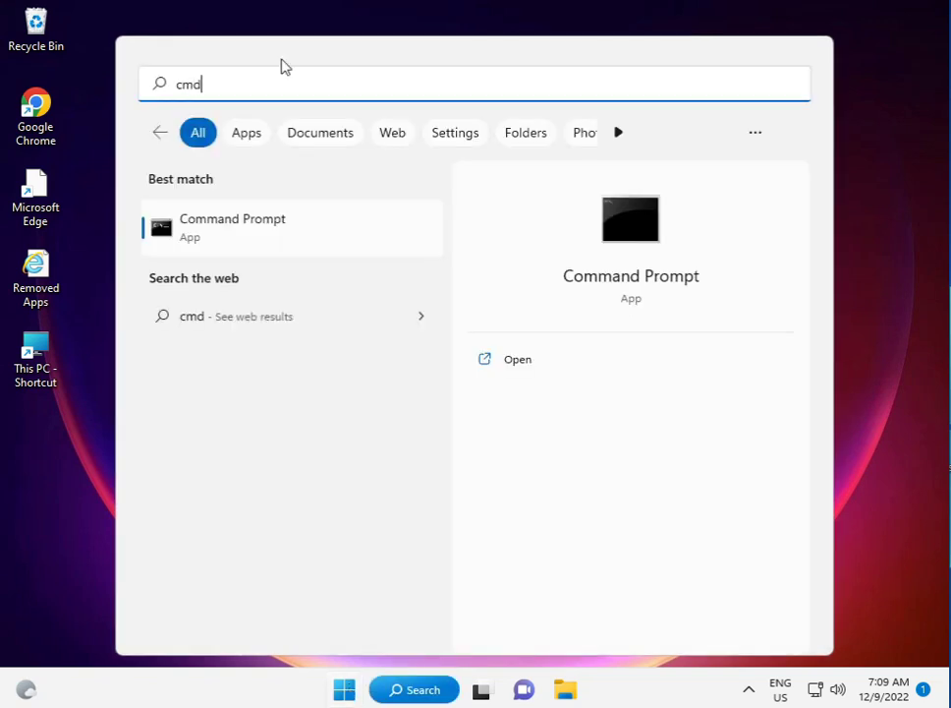
pyautogui.rightClick(291, 227)
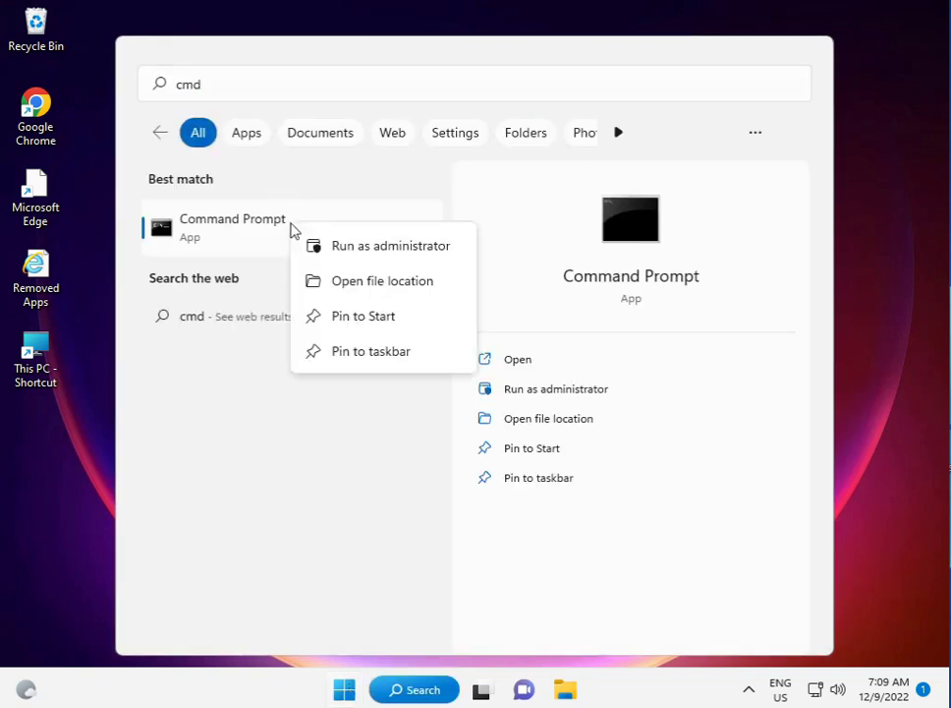
pyautogui.click(313, 246)
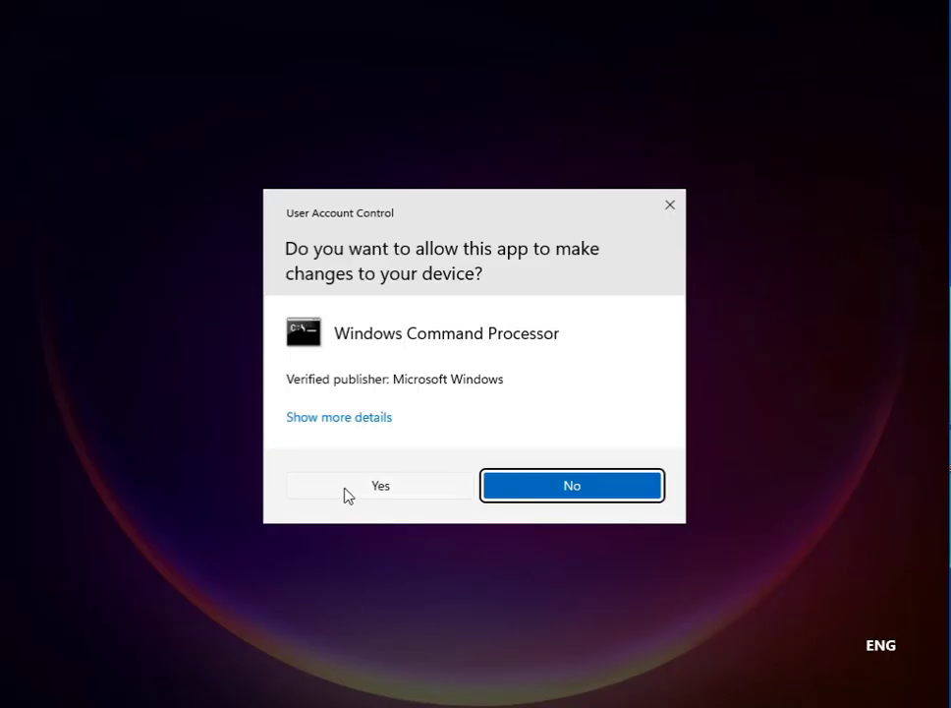
# Approve the administrator prompt and move the Command Prompt window higher up.
pyautogui.click(346, 494)
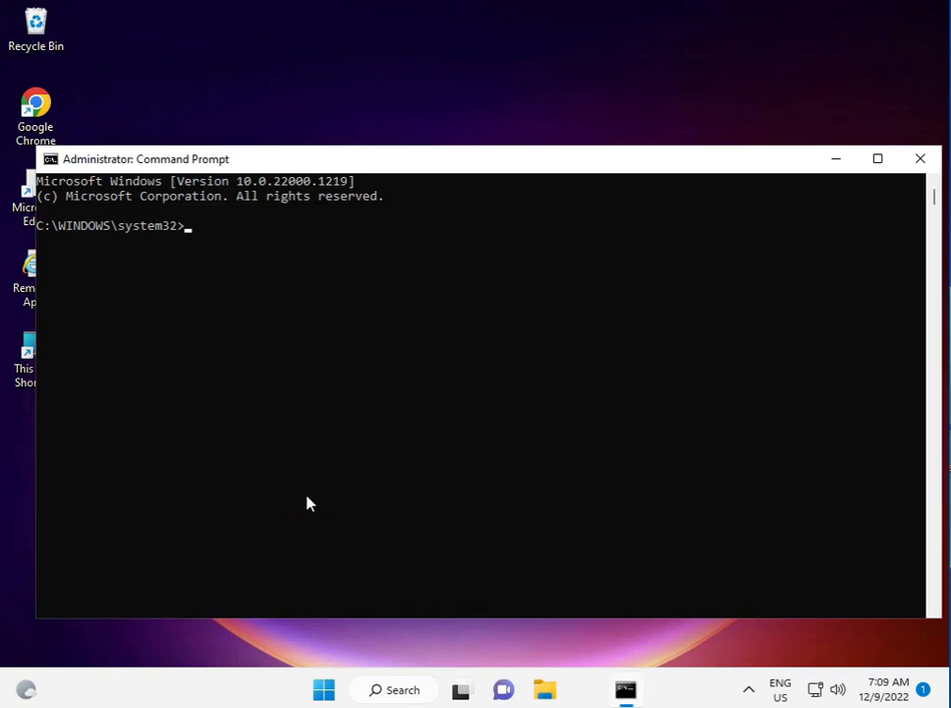
pyautogui.click(483, 158)
pyautogui.moveTo(483, 162); pyautogui.dragTo(492, 29)
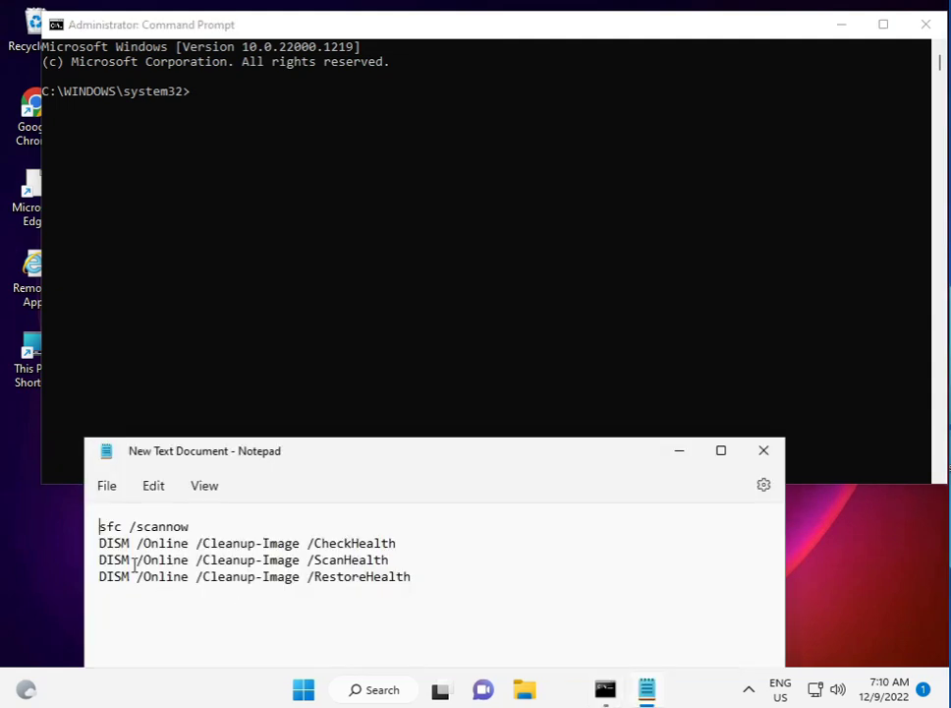
# Copy the sfc /scannow line from the Notepad list of repair commands.
pyautogui.moveTo(91, 529); pyautogui.dragTo(91, 586)
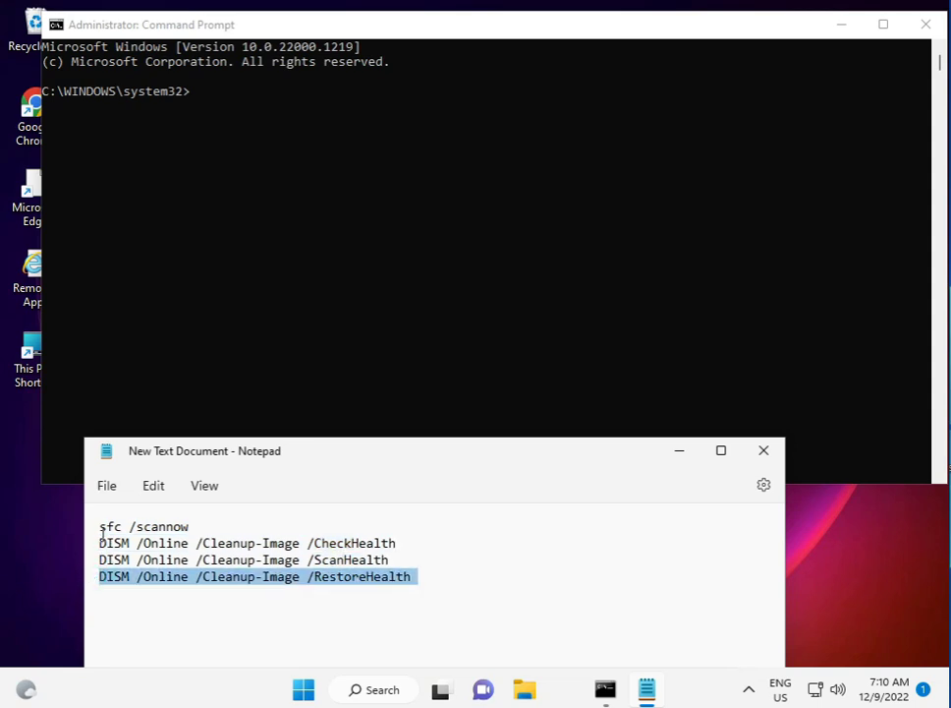
pyautogui.moveTo(100, 527)
pyautogui.mouseDown()
pyautogui.moveTo(205, 542)
pyautogui.moveTo(195, 543)
pyautogui.mouseUp()
pyautogui.click(188, 525)
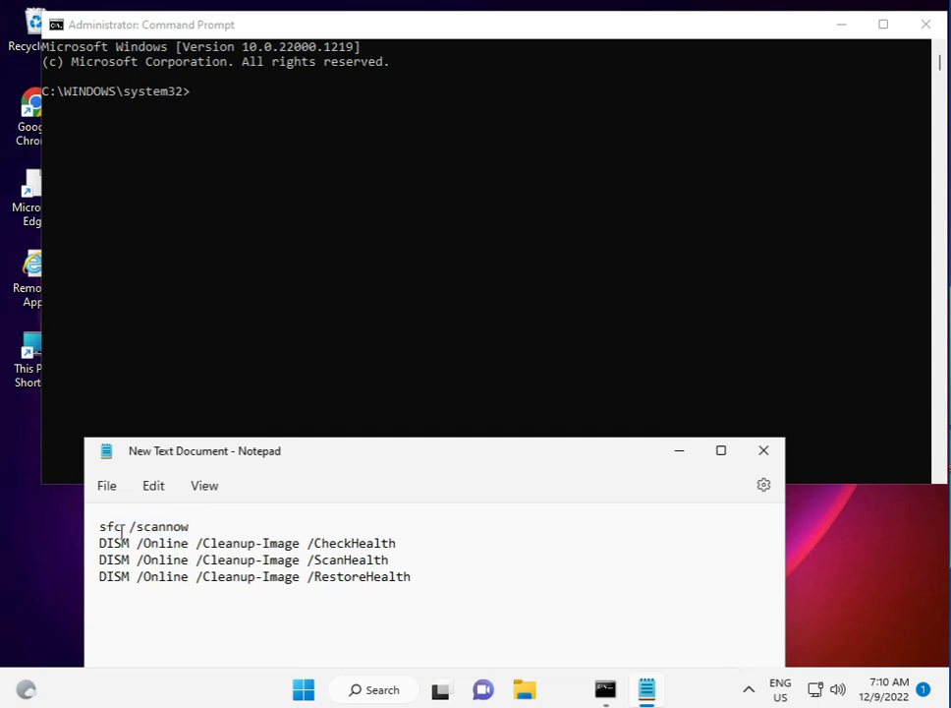
pyautogui.moveTo(100, 528); pyautogui.dragTo(194, 527)
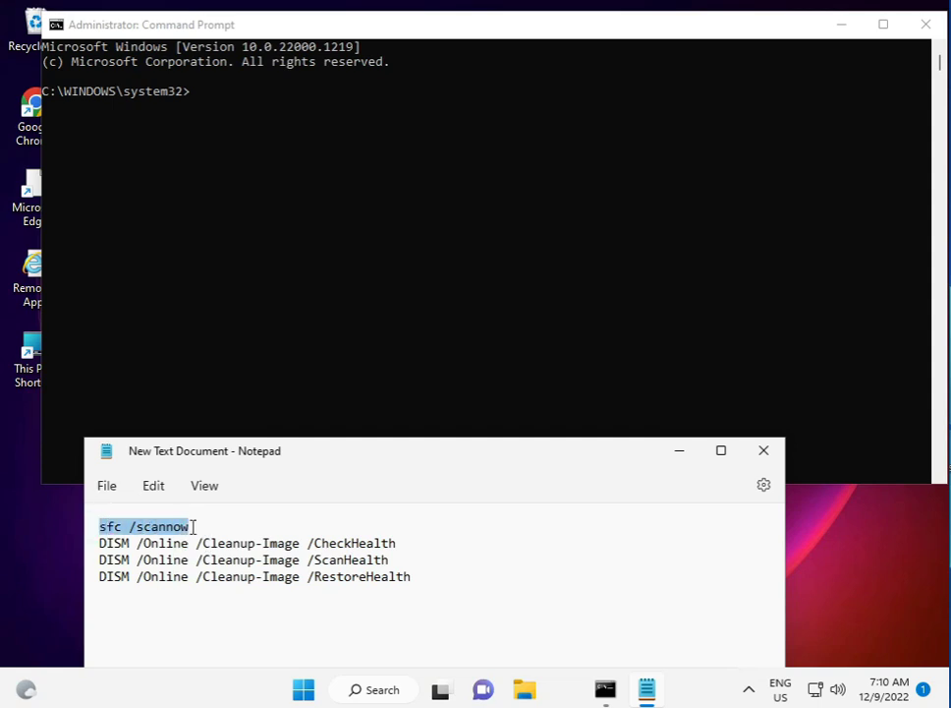
pyautogui.hotkey('ctrl', 'c')
# Paste sfc /scannow into the administrator Command Prompt and run the scan.
pyautogui.click(194, 100)
pyautogui.rightClick(193, 97)
pyautogui.click(194, 97)
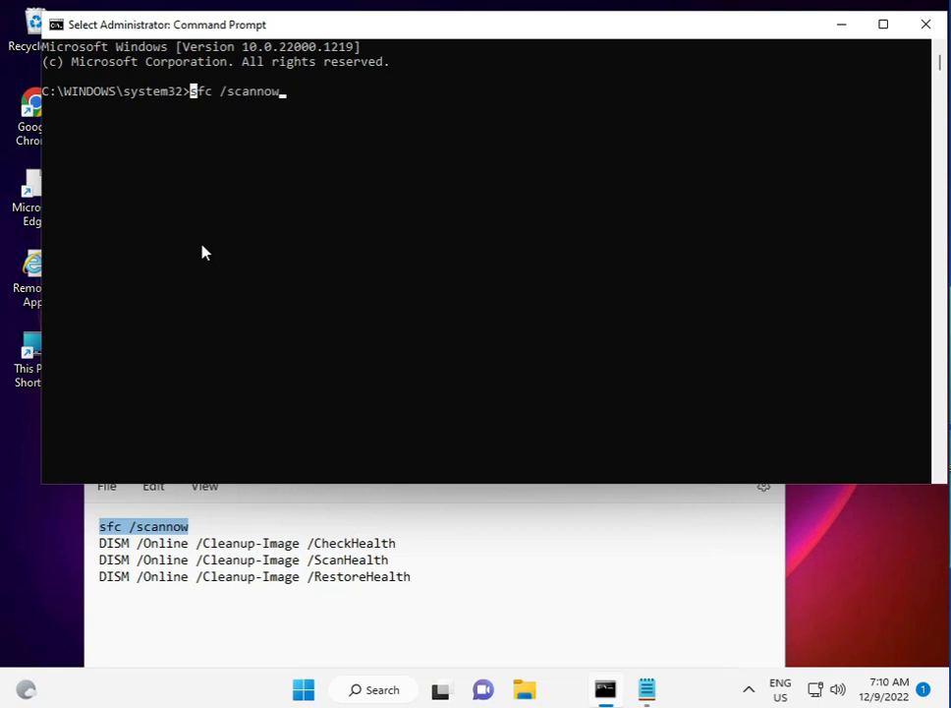
pyautogui.press('Return')
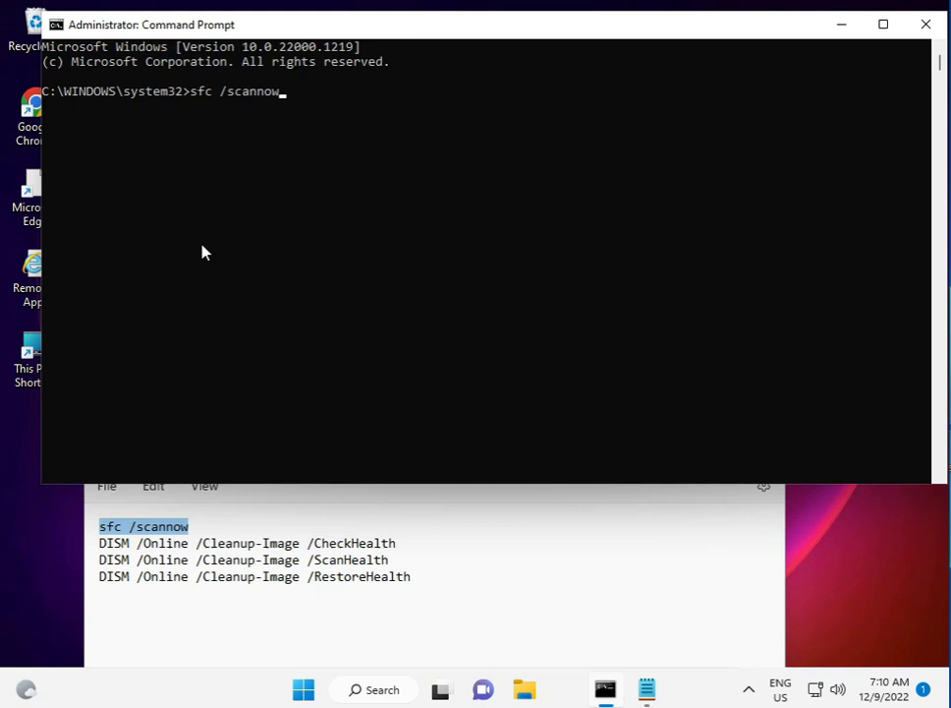
pyautogui.press('Return')
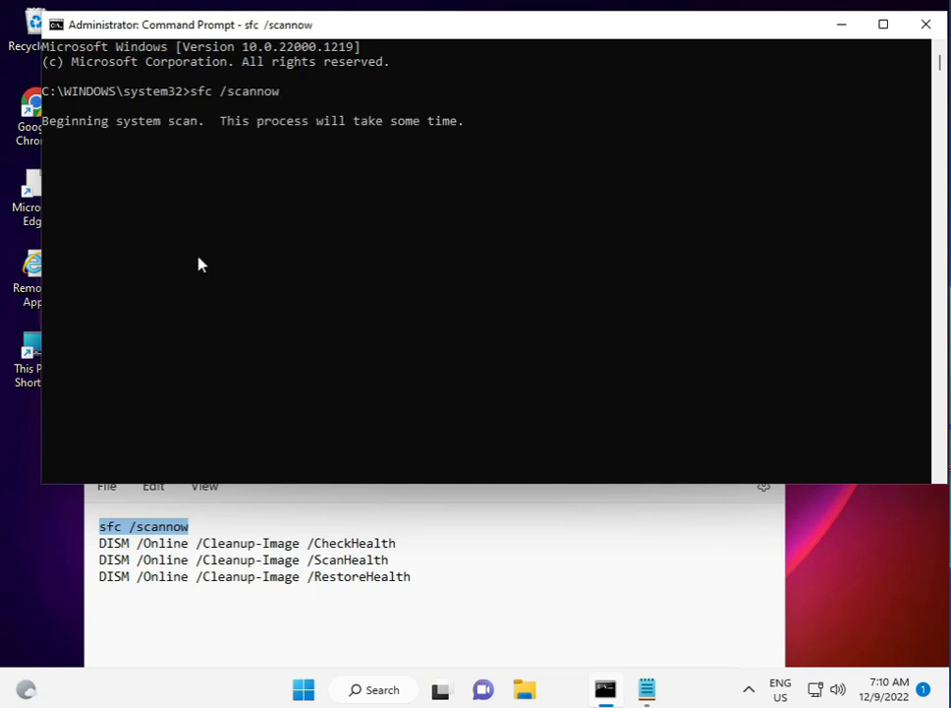
# Select the DISM CheckHealth, ScanHealth and RestoreHealth lines in Notepad.
pyautogui.tripleClick(99, 545)
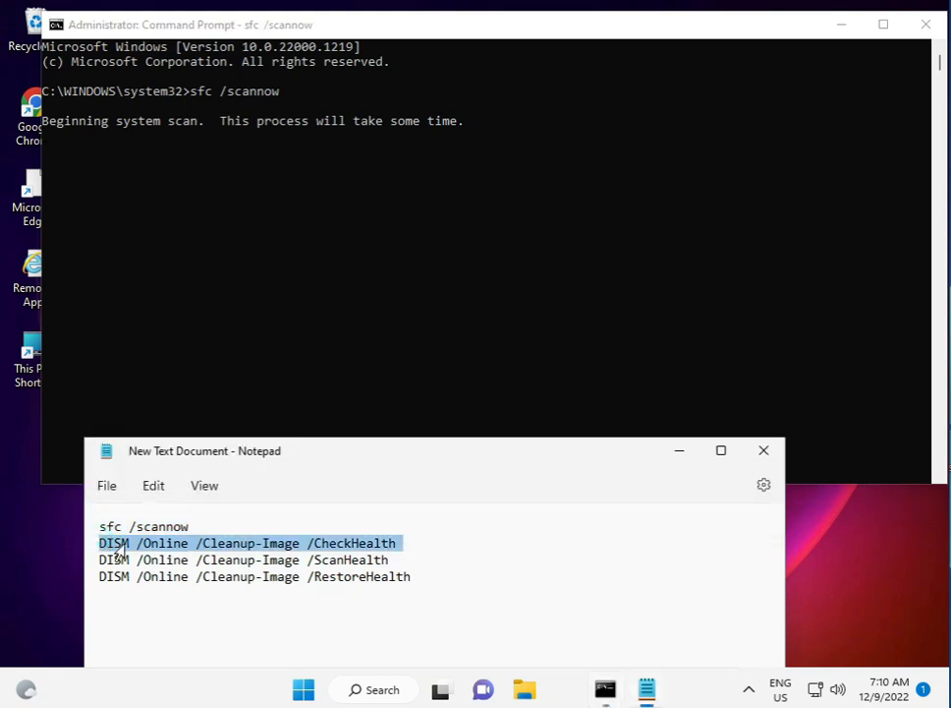
pyautogui.tripleClick(98, 560)
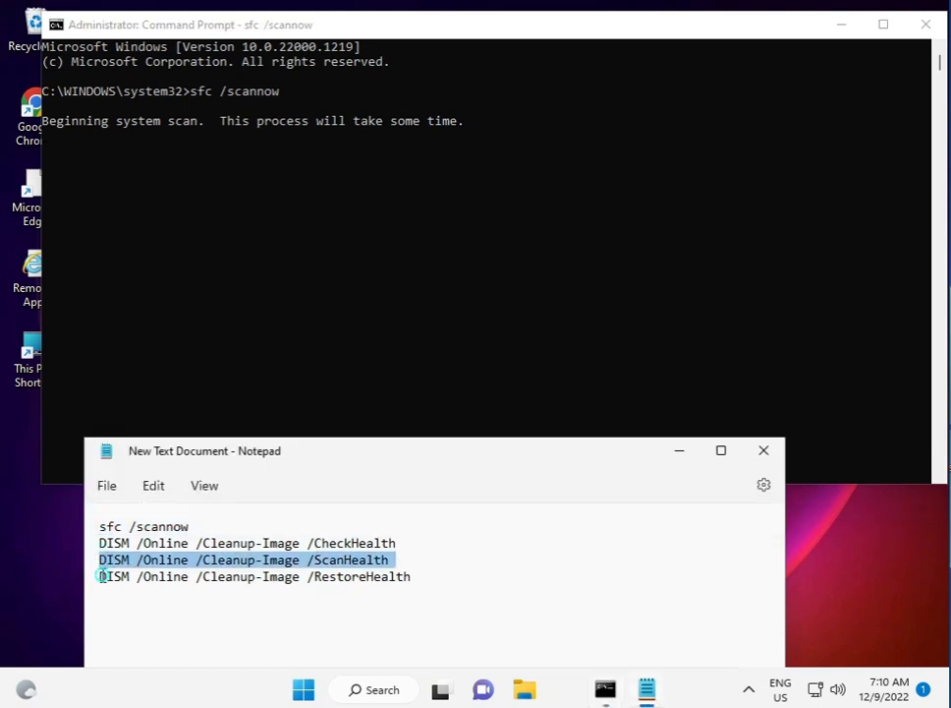
pyautogui.click(100, 575)
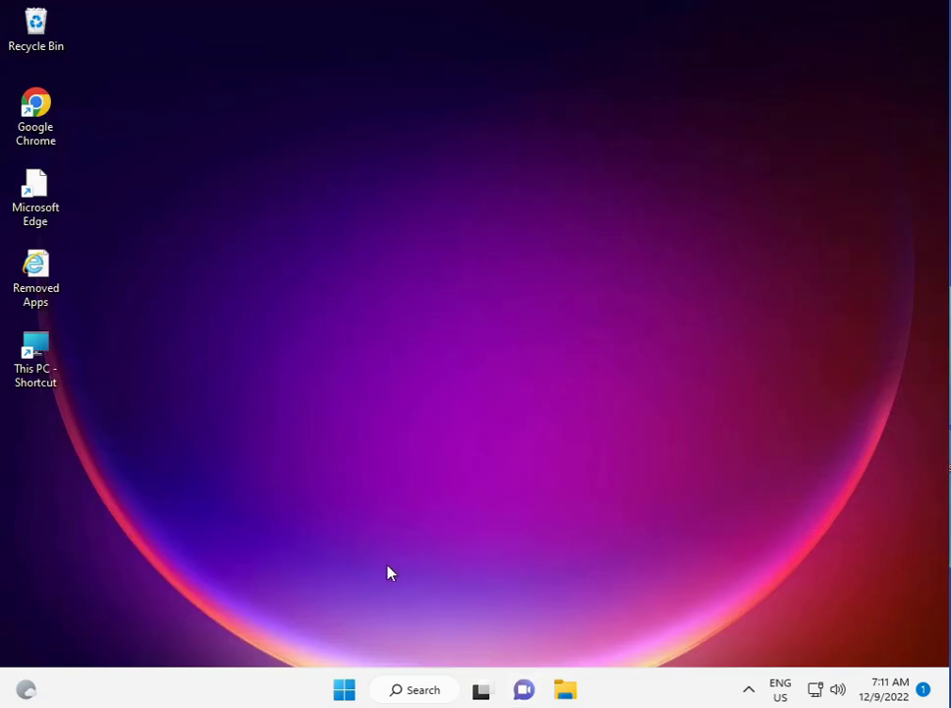
# Launch the Services app as administrator from a Start menu search for services.
pyautogui.click(347, 689)
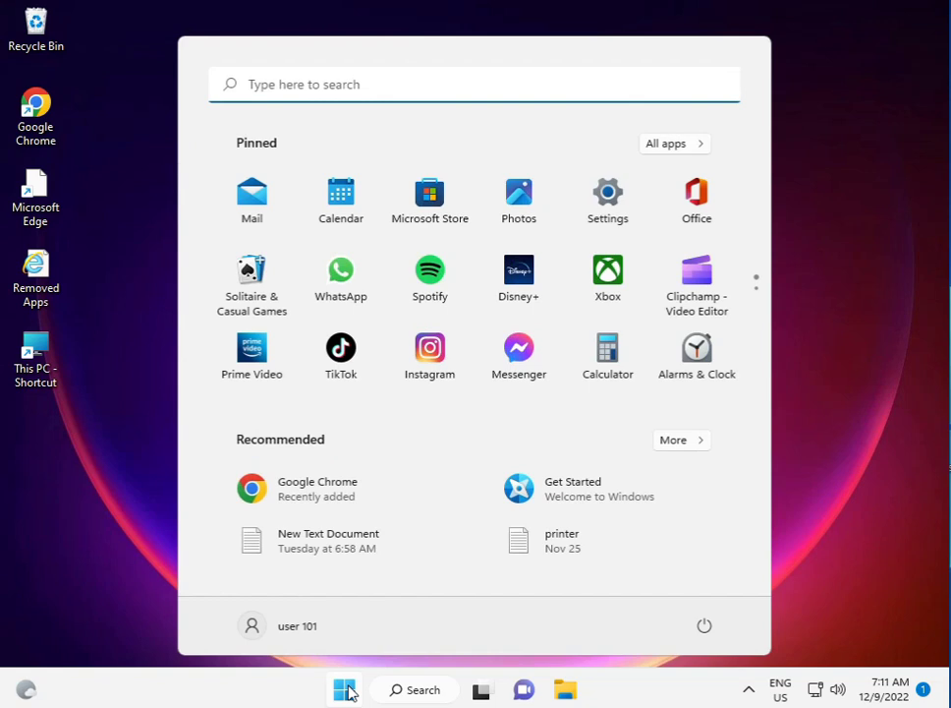
pyautogui.write('servi')
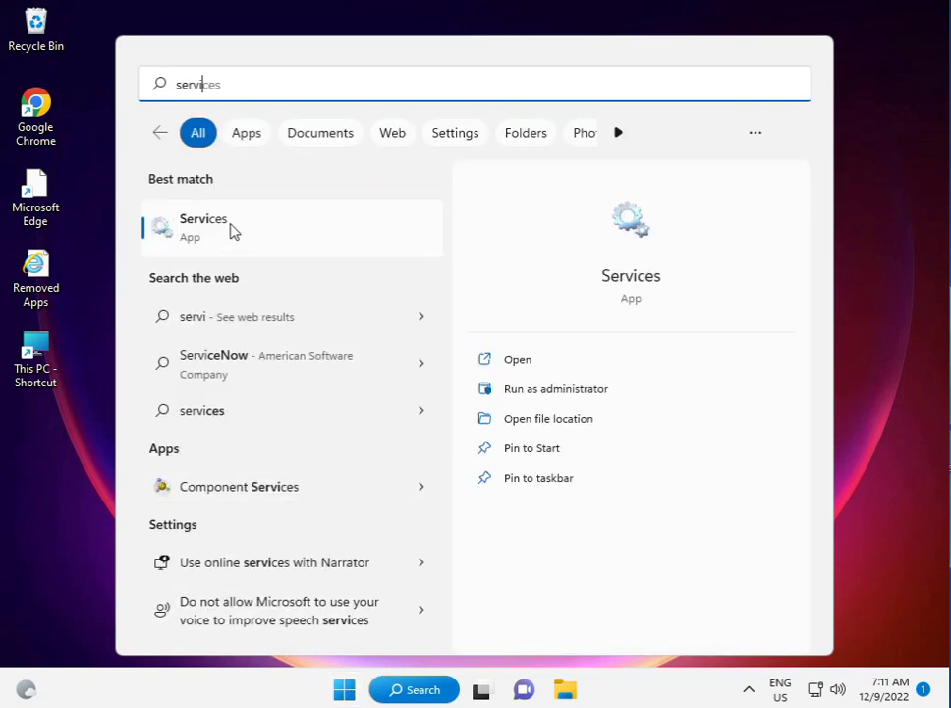
pyautogui.click(233, 230)
pyautogui.rightClick(233, 230)
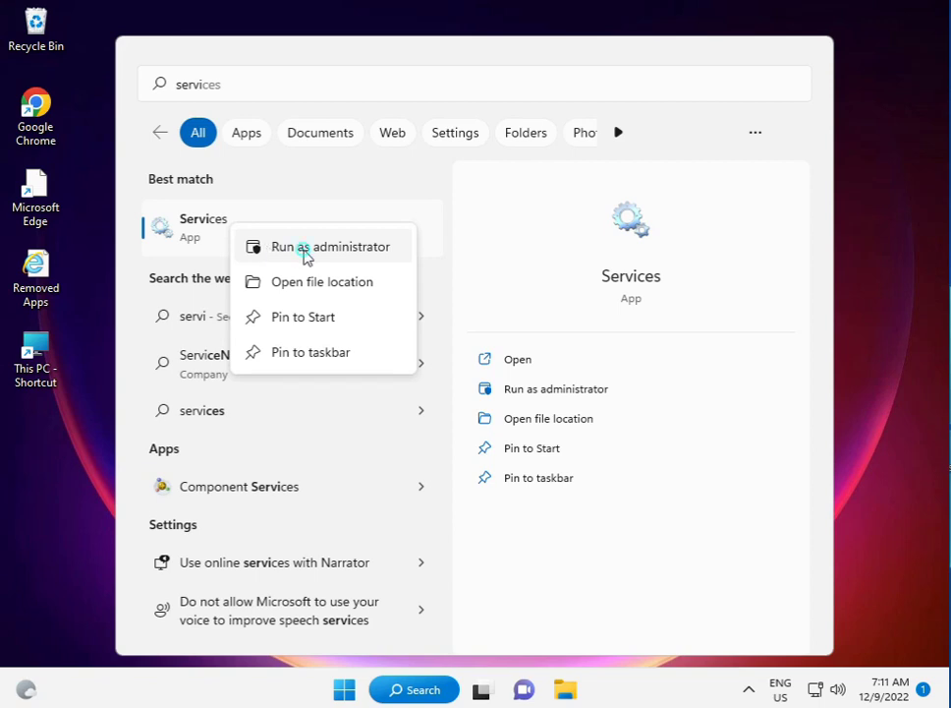
pyautogui.click(303, 250)
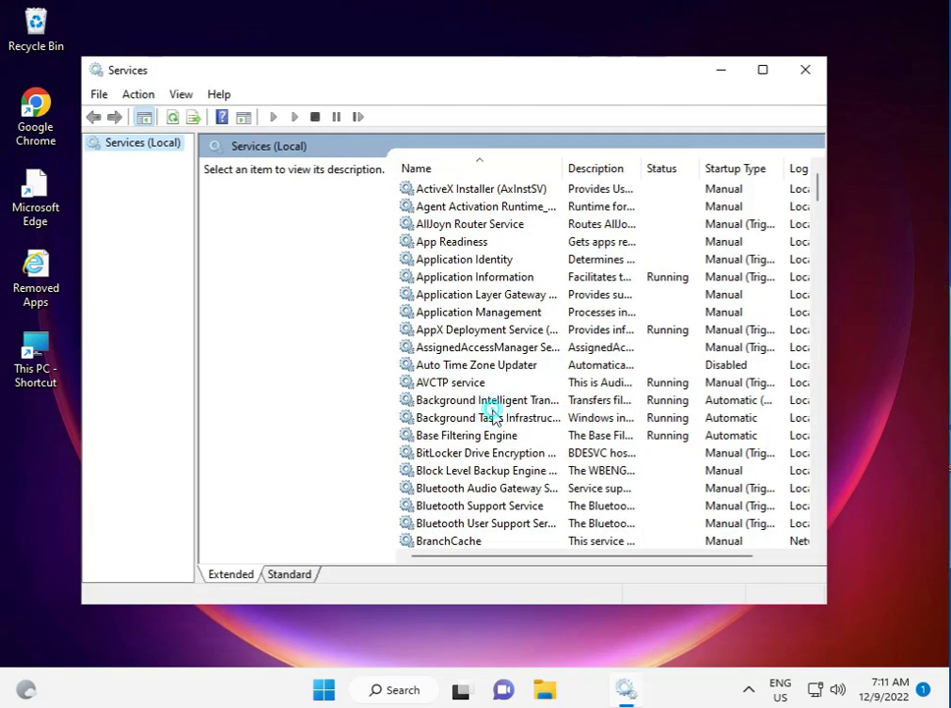
# Find and select the Windows Update service among the W entries in Services.
pyautogui.click(495, 416)
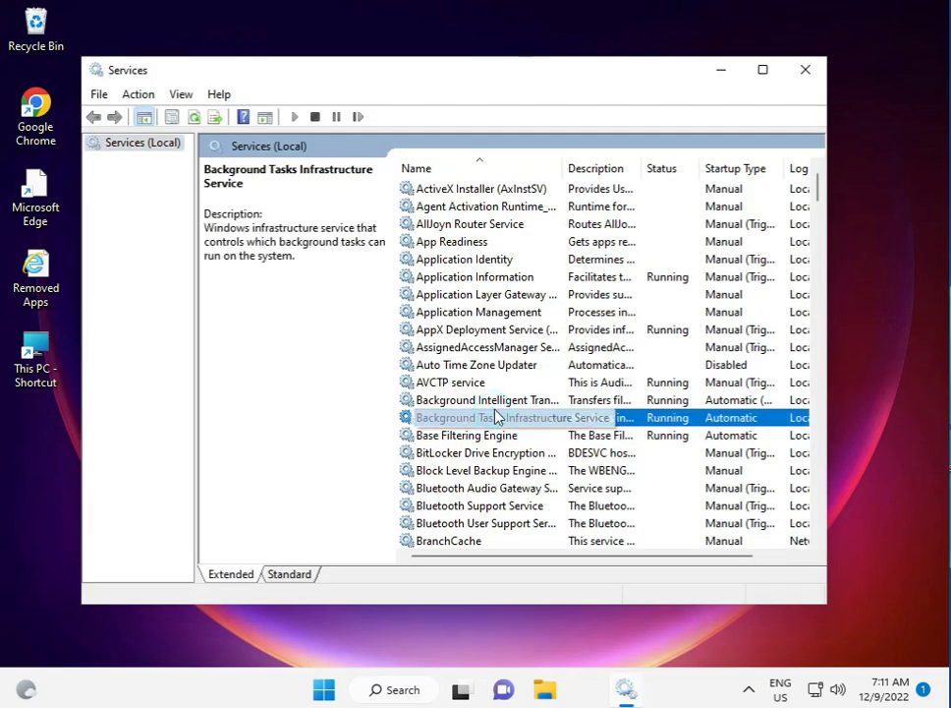
pyautogui.press('w')
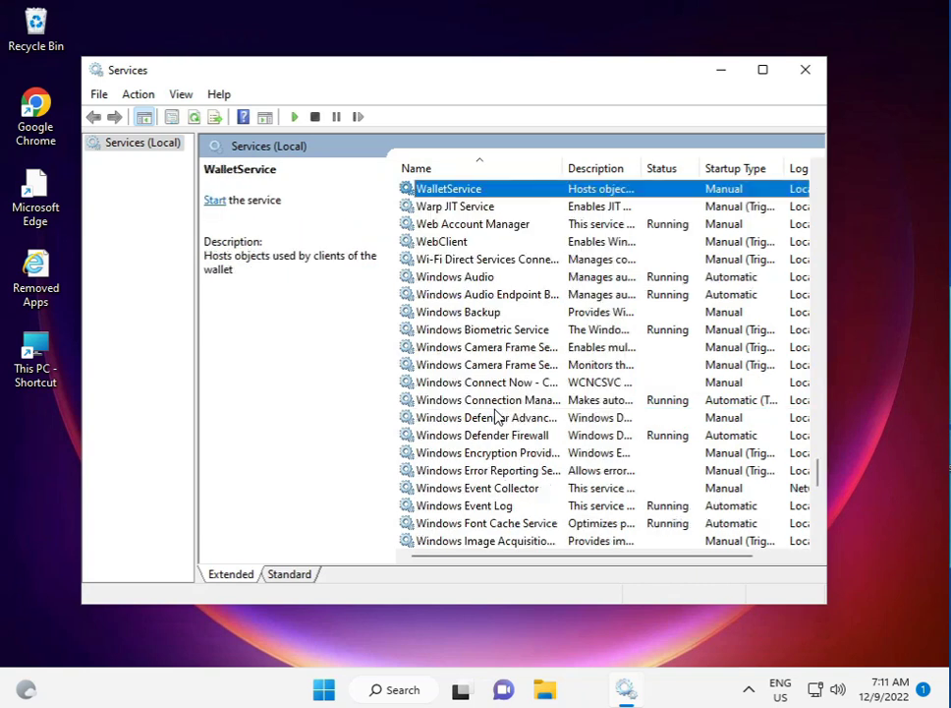
pyautogui.scroll(-3, 495, 469)
pyautogui.press('Down')
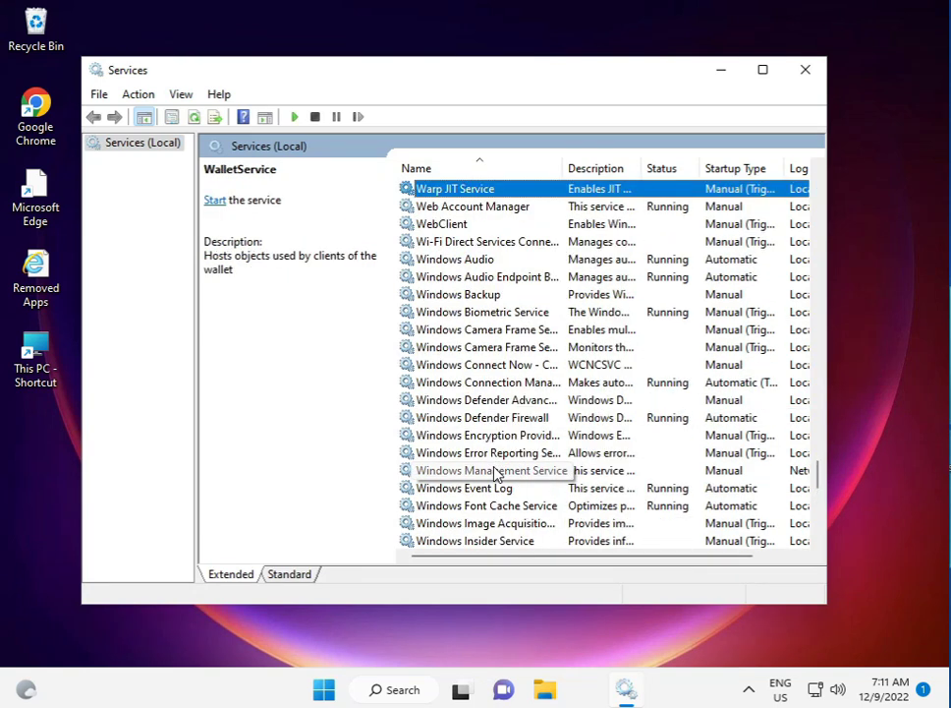
pyautogui.scroll(-4, 496, 472)
pyautogui.scroll(-7, 497, 473)
pyautogui.scroll(3, 497, 473)
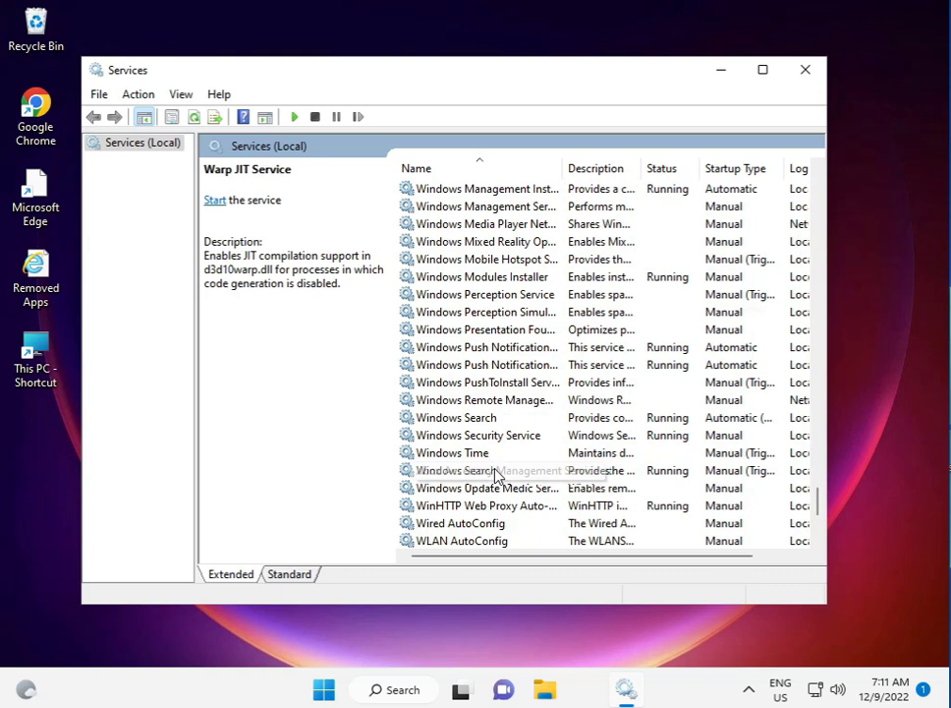
pyautogui.scroll(1, 496, 473)
pyautogui.click(484, 523)
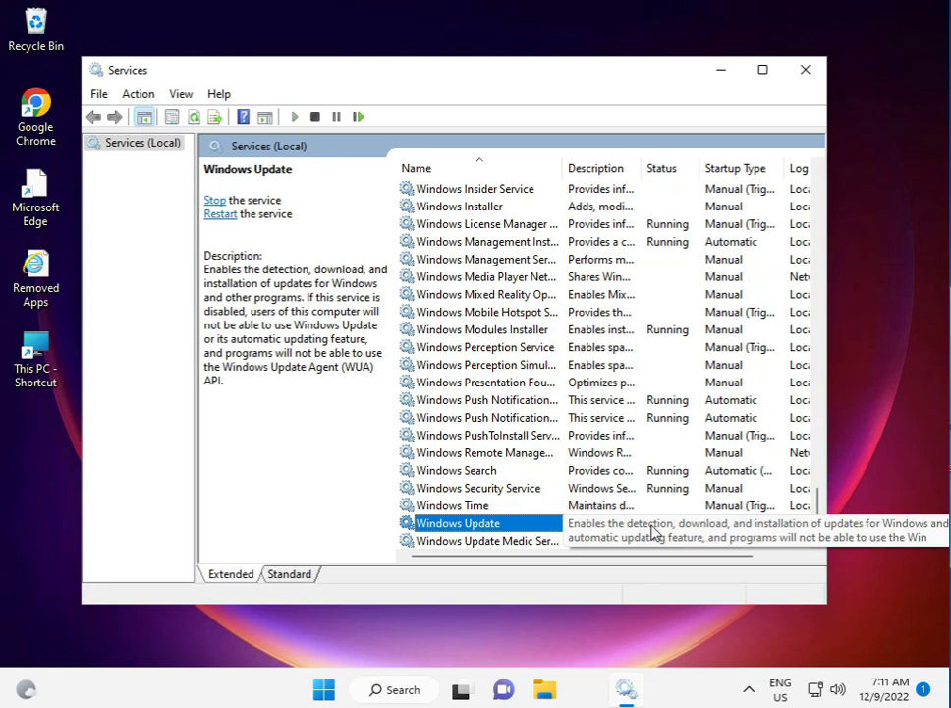
# Change the Windows Update service's startup type to Automatic and apply it.
pyautogui.doubleClick(514, 525)
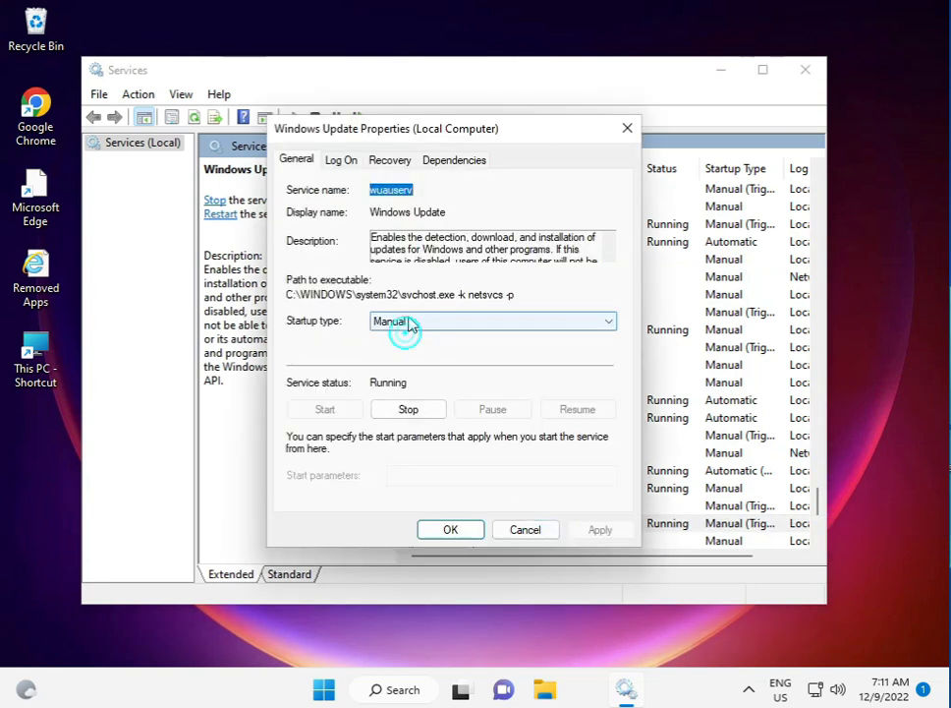
pyautogui.click(408, 322)
pyautogui.click(397, 350)
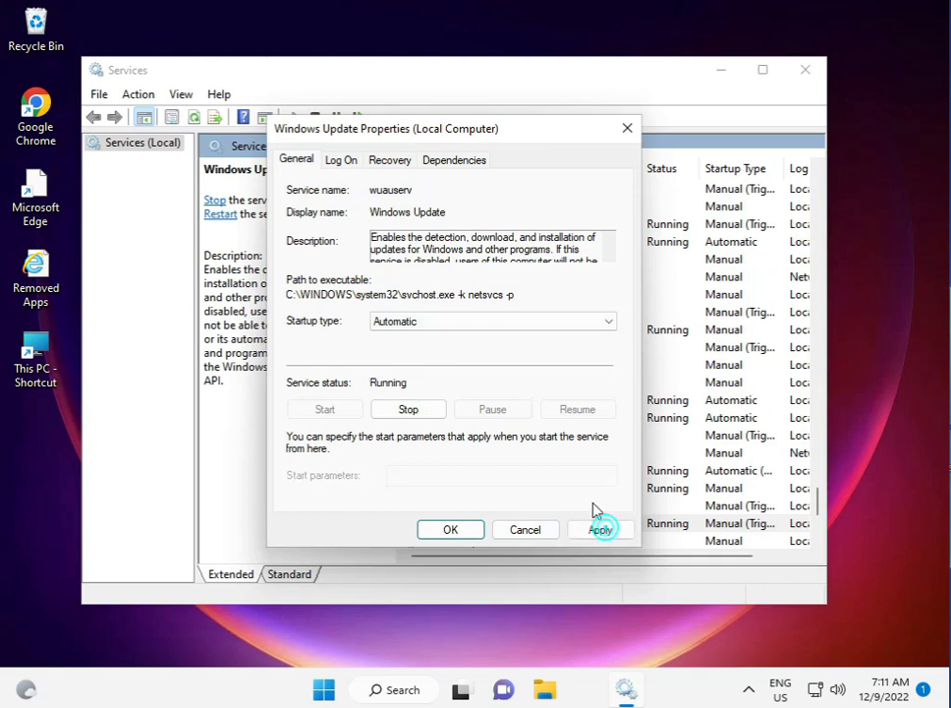
pyautogui.click(604, 530)
pyautogui.click(444, 530)
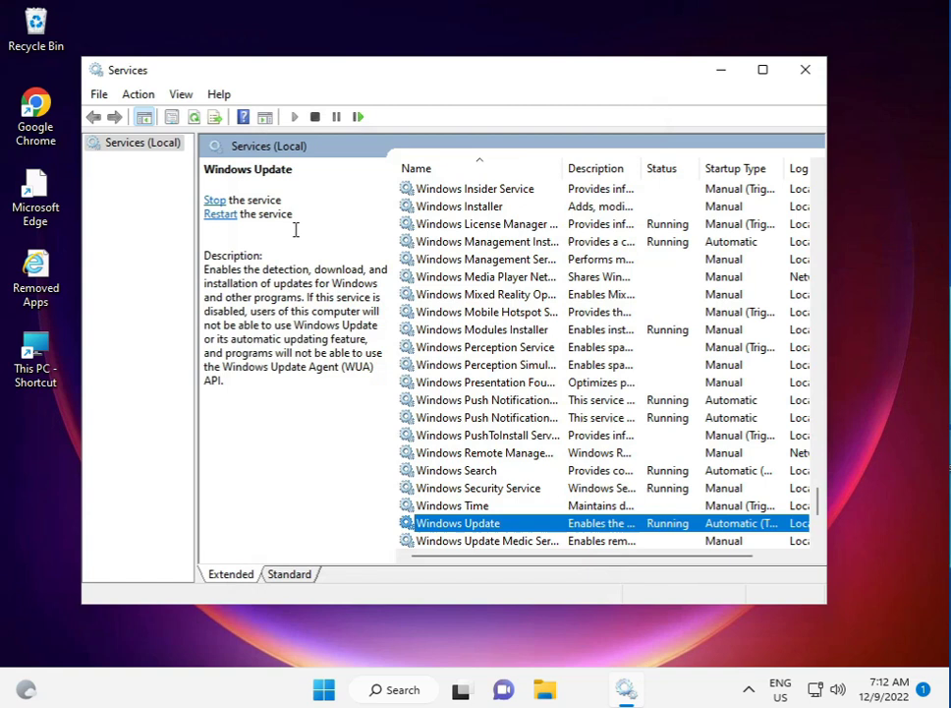
# Restart the Windows Update service from its Restart link.
pyautogui.click(212, 215)
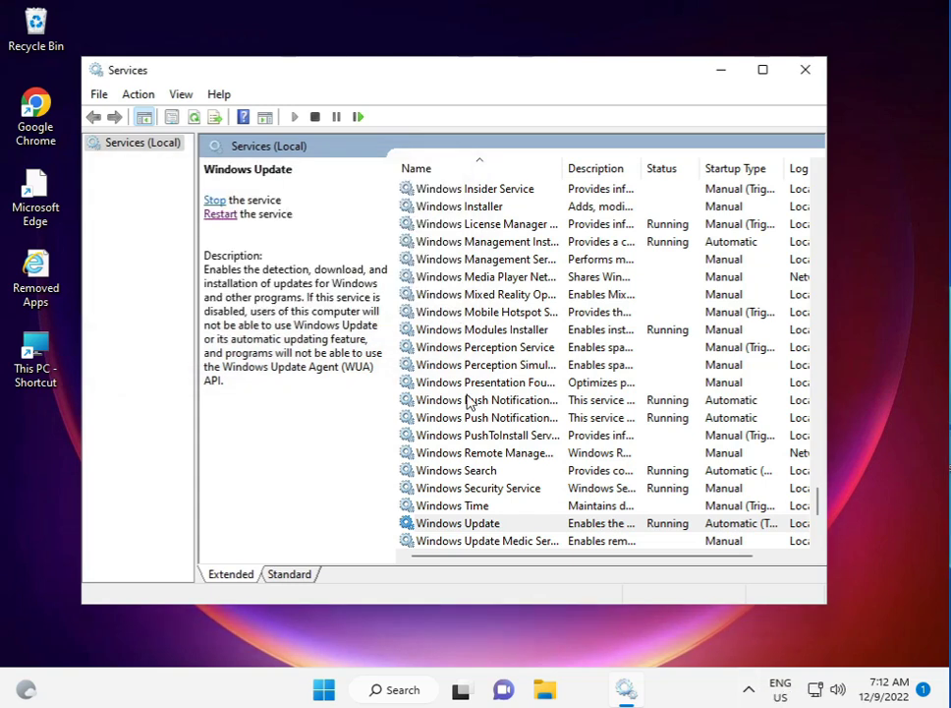
pyautogui.click(805, 71)
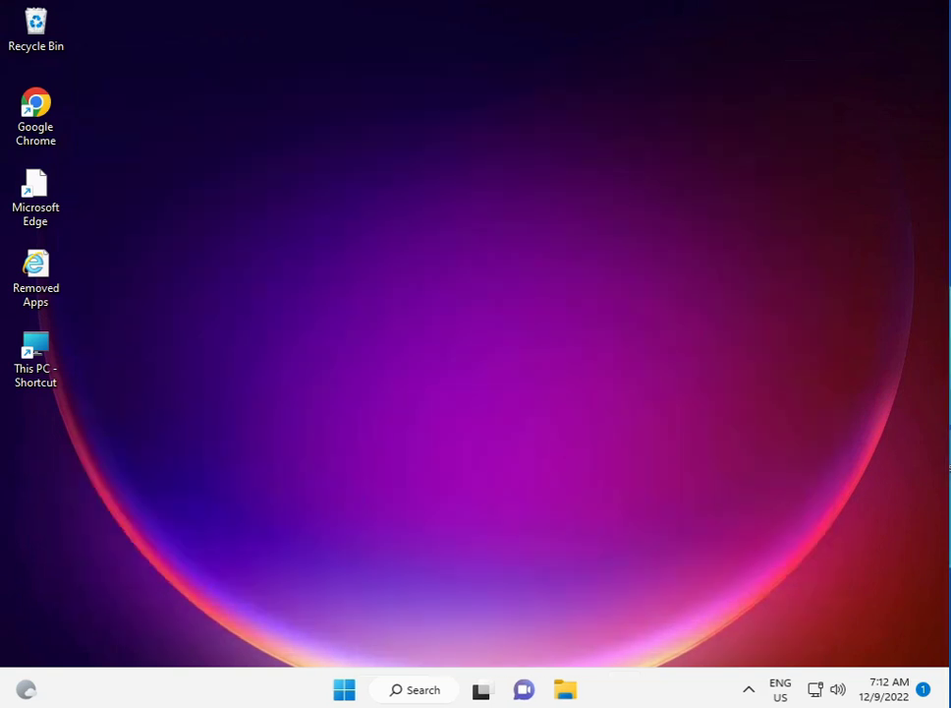
pyautogui.click(748, 689)
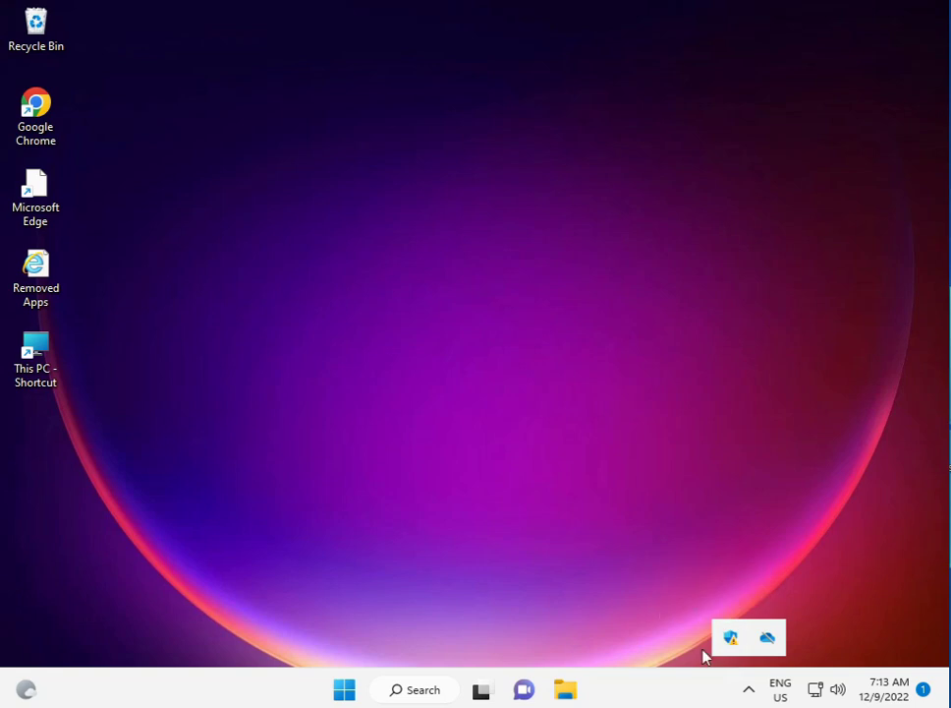
pyautogui.rightClick(730, 636)
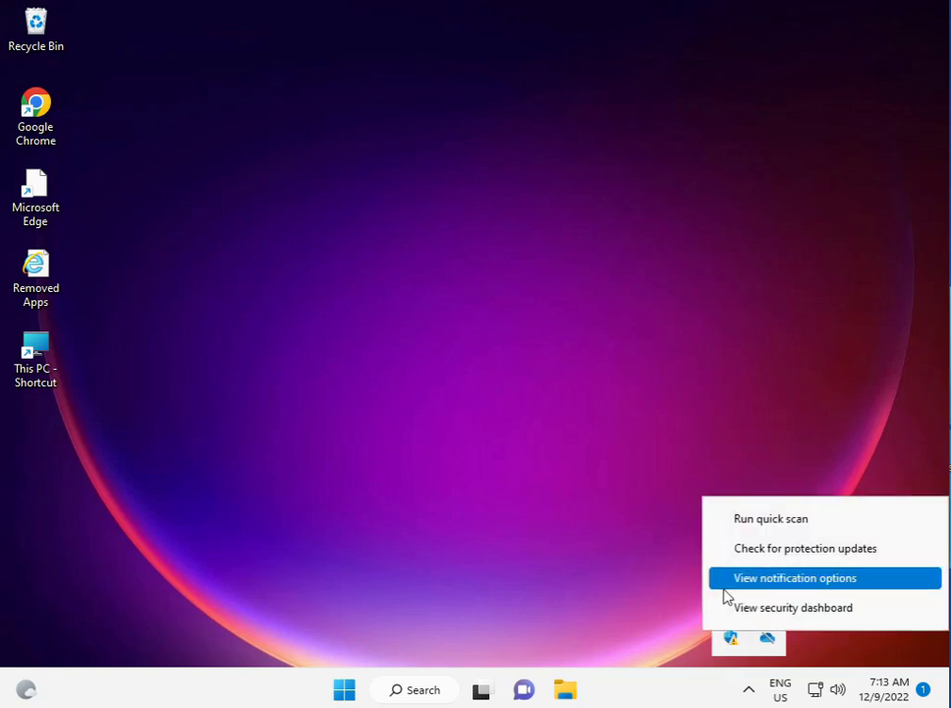
pyautogui.click(626, 577)
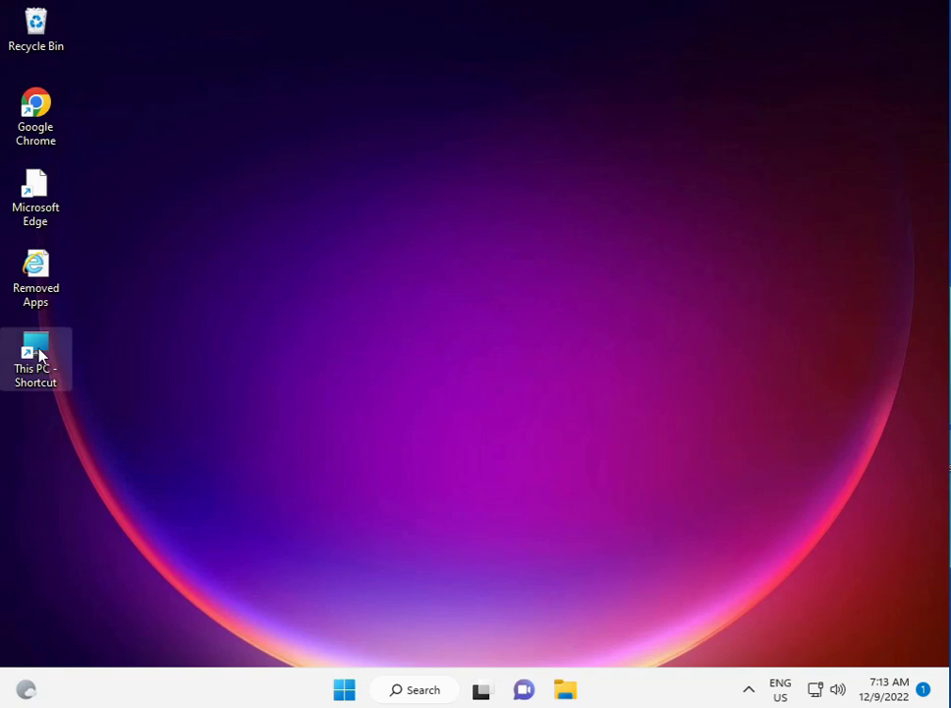
# Open Control Panel from Start search and go to System and Security in Category view.
pyautogui.click(349, 691)
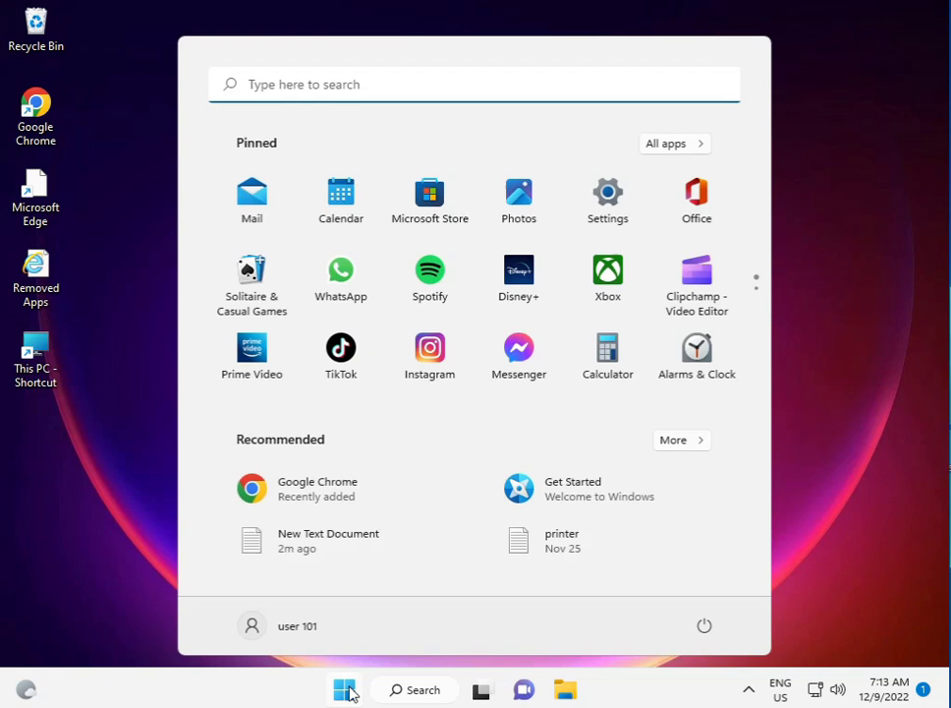
pyautogui.write('con')
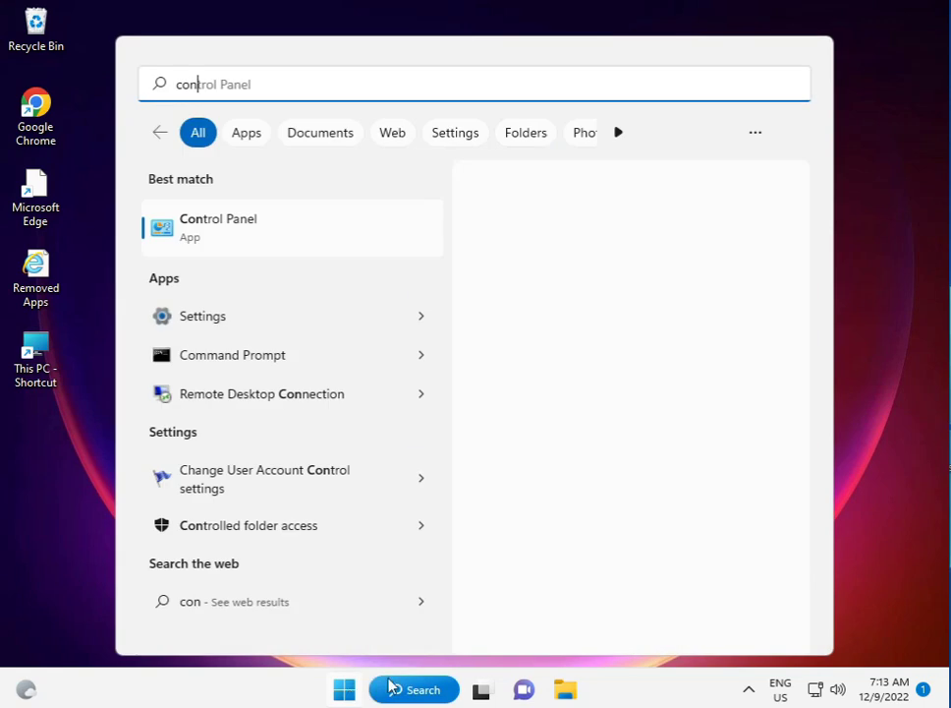
pyautogui.click(261, 222)
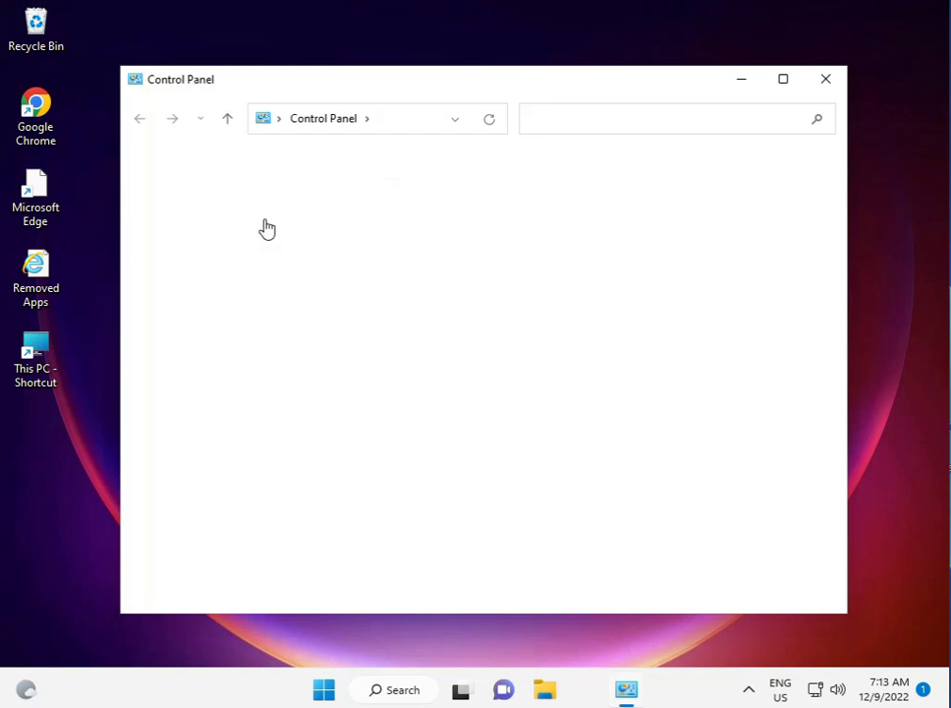
pyautogui.click(761, 176)
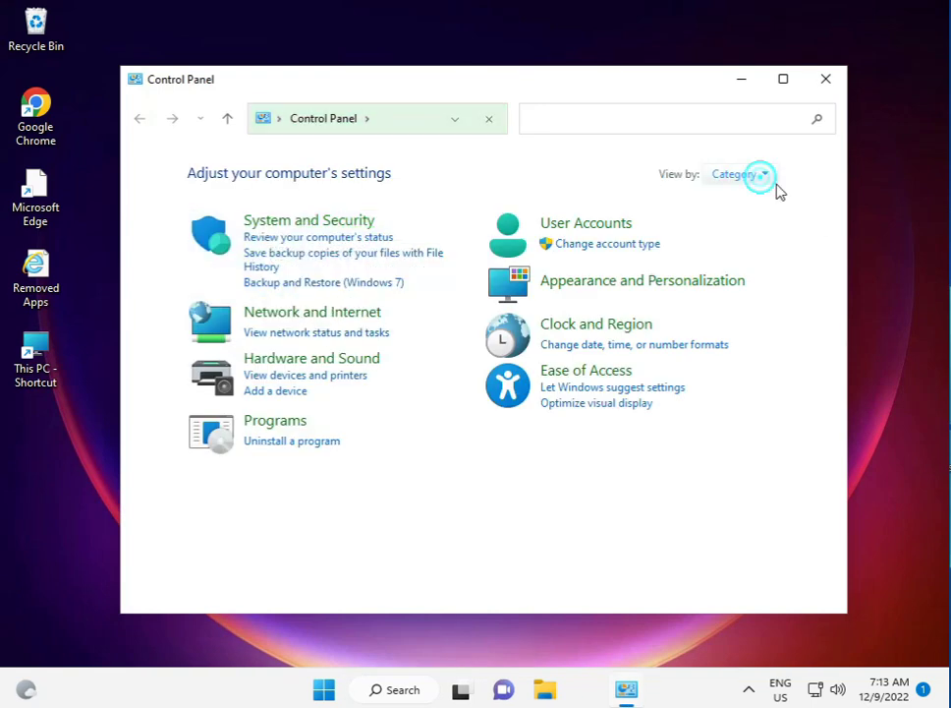
pyautogui.click(766, 200)
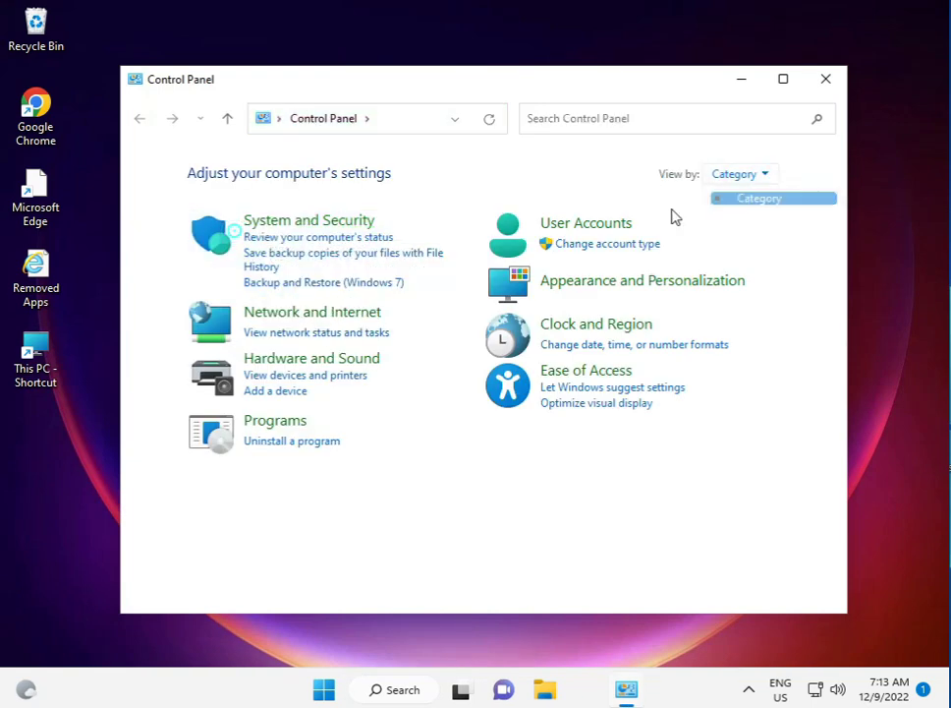
pyautogui.click(289, 219)
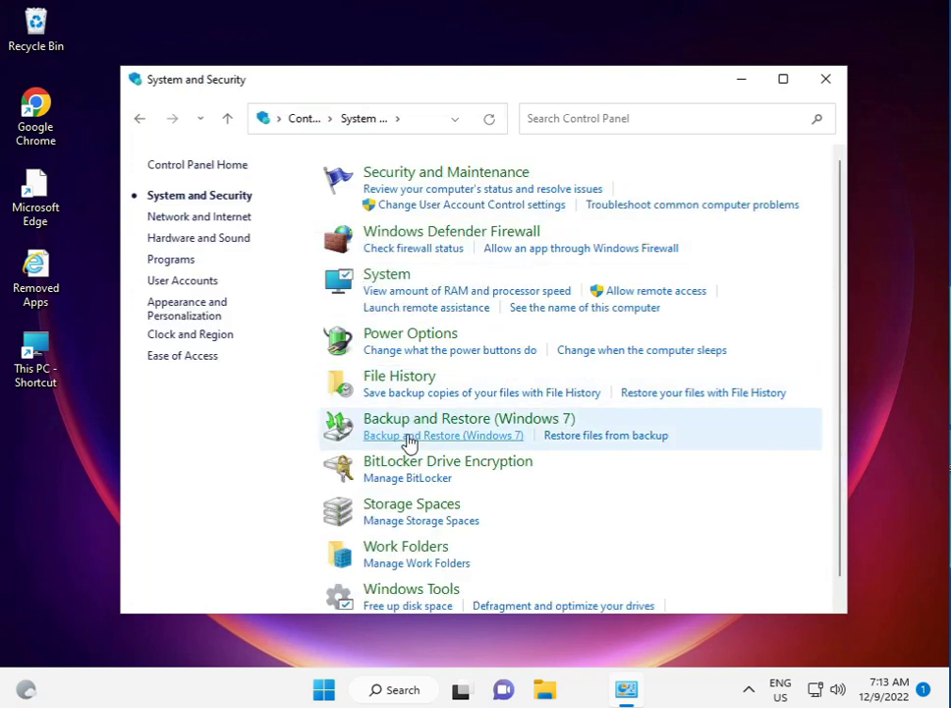
# Turn off Windows Defender Firewall for private and public networks, then close Control Panel.
pyautogui.click(398, 230)
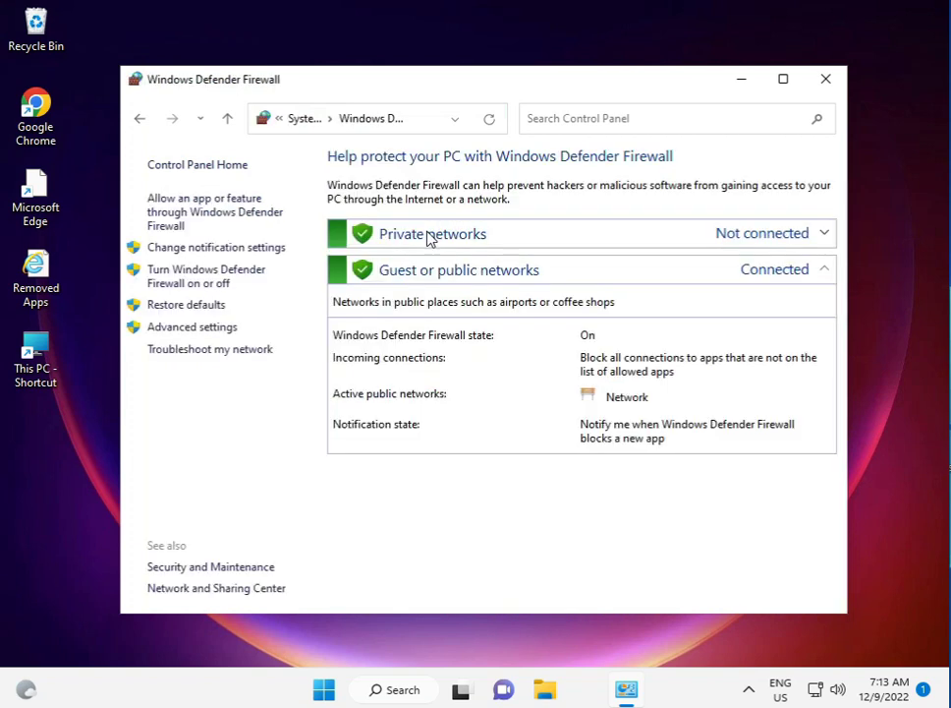
pyautogui.click(206, 284)
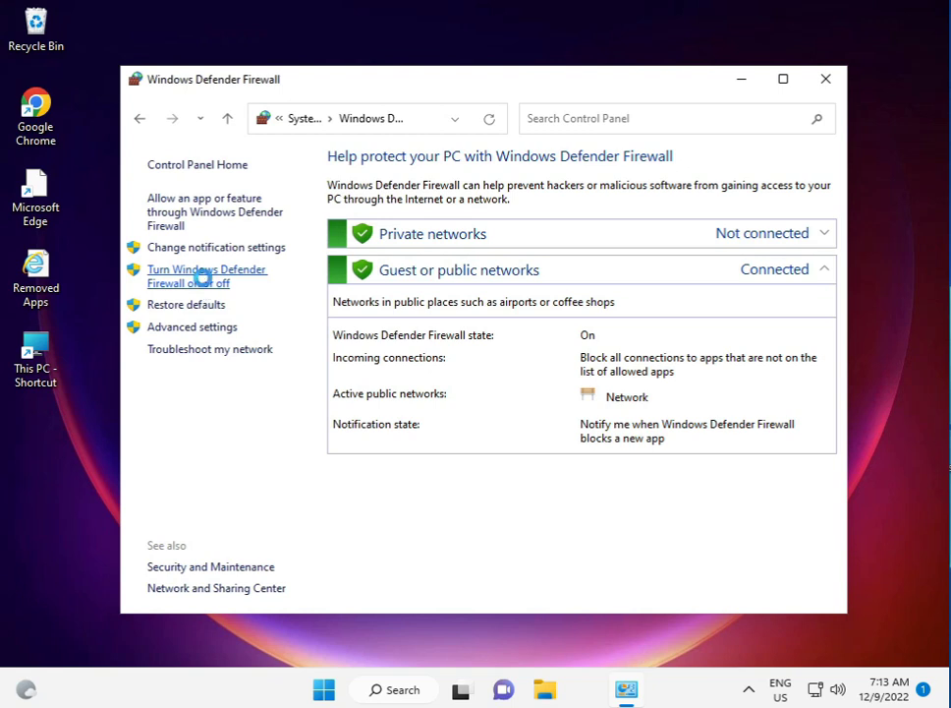
pyautogui.click(273, 301)
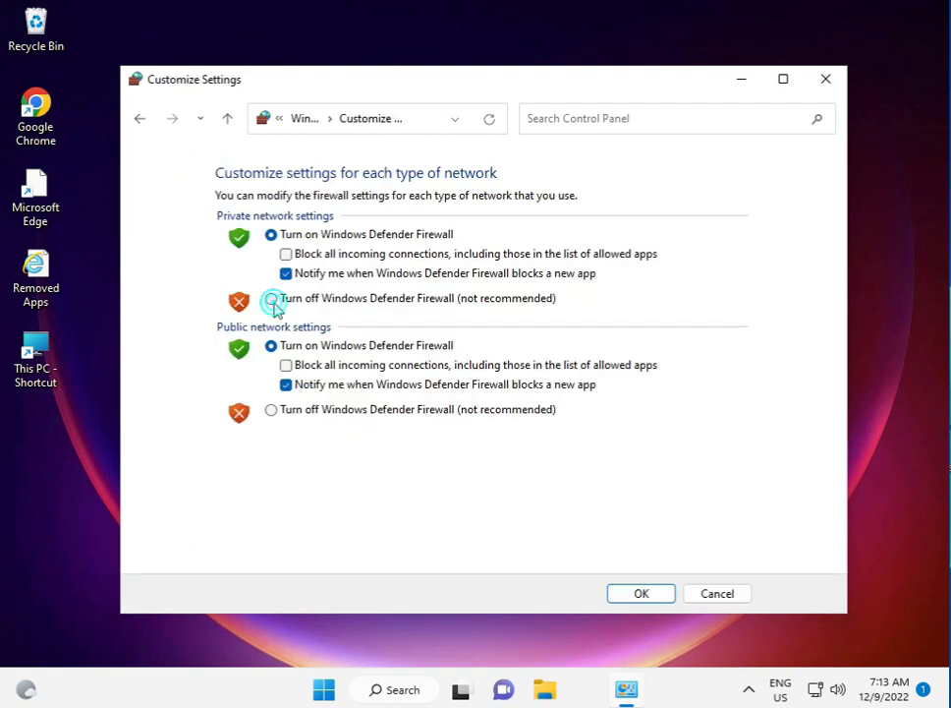
pyautogui.click(271, 409)
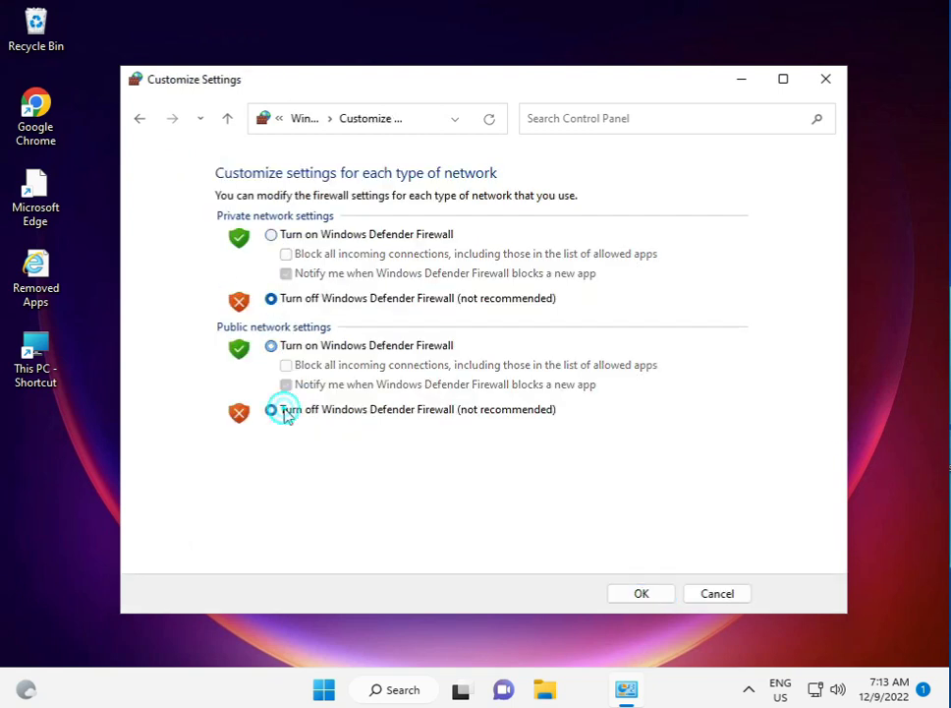
pyautogui.click(629, 592)
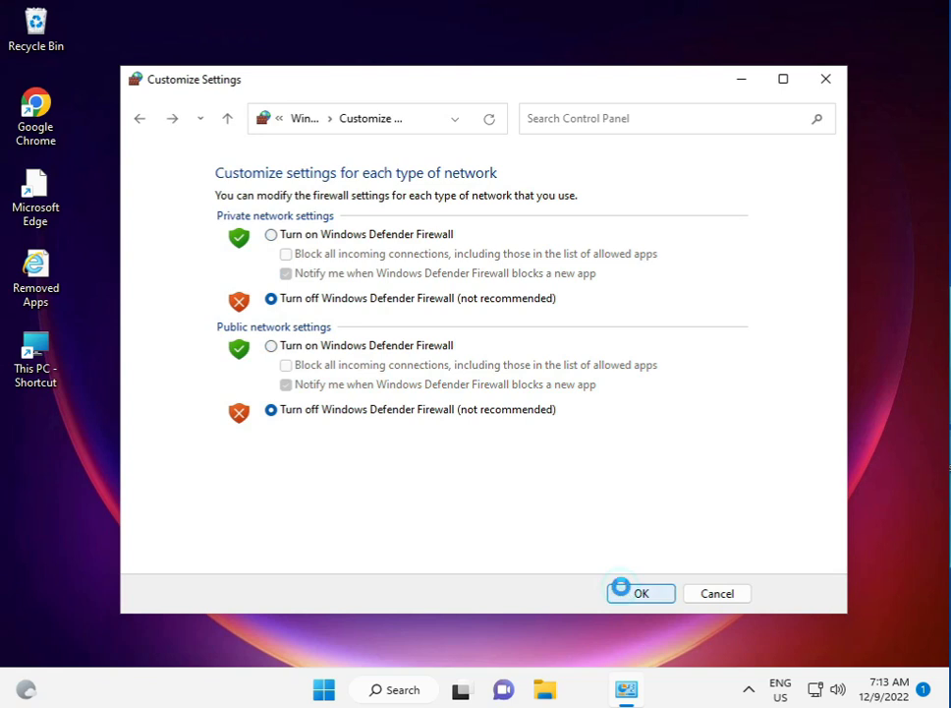
pyautogui.click(824, 94)
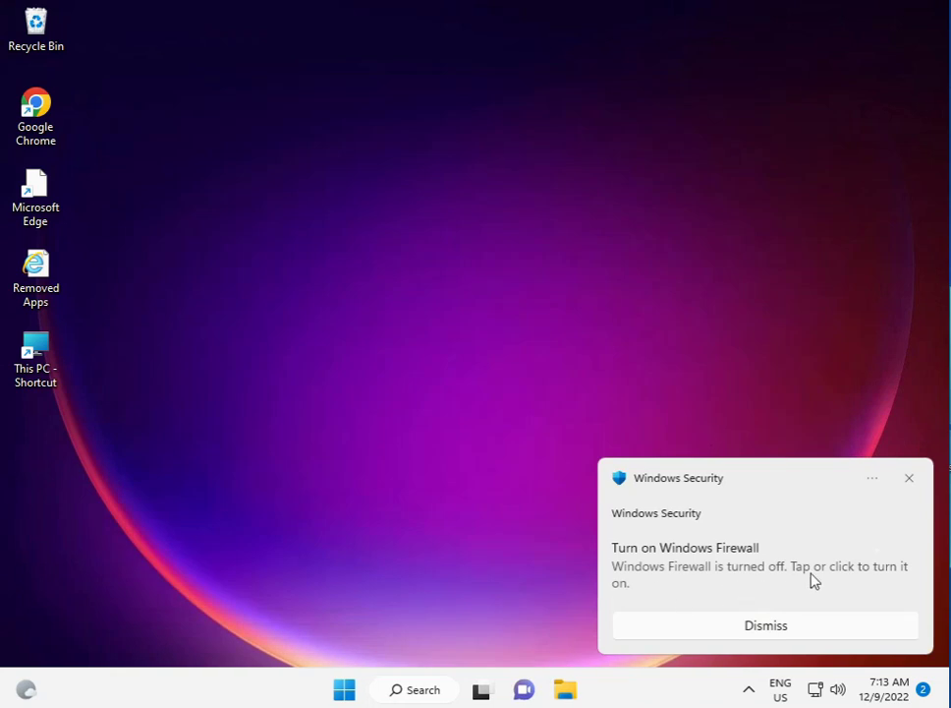
# Dismiss the firewall-off warning and launch Google Chrome from its desktop icon.
pyautogui.click(908, 480)
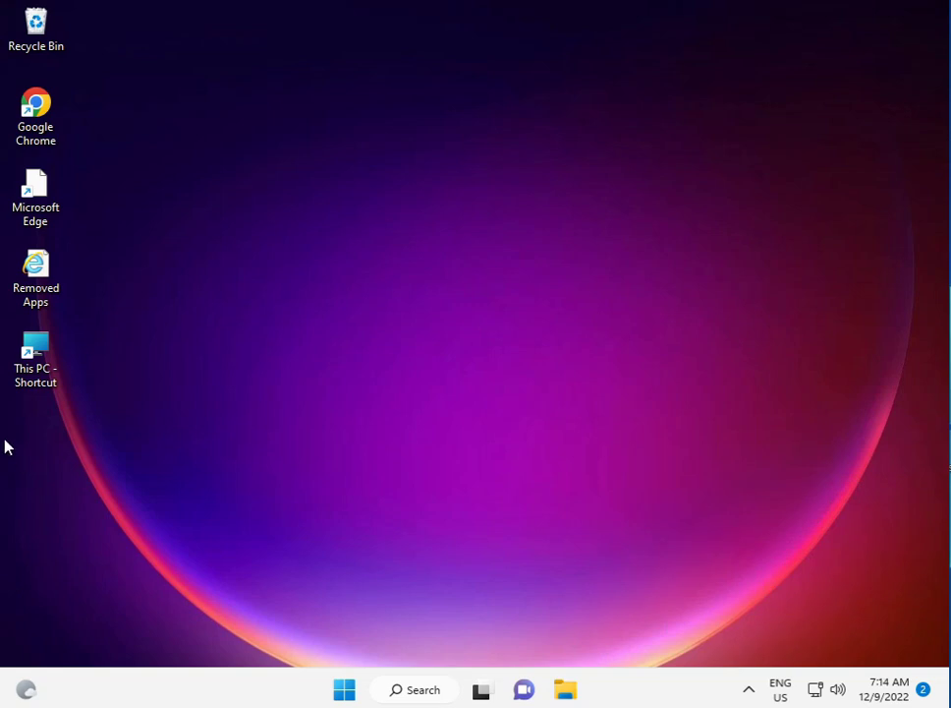
pyautogui.doubleClick(57, 118)
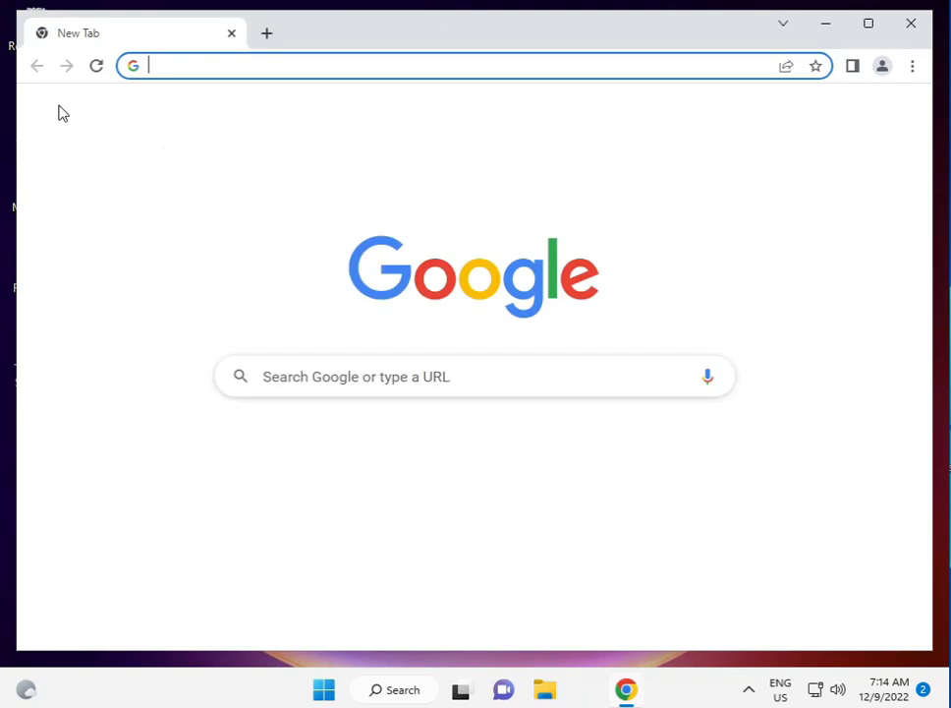
# Search Google for 'microsoft catalog' and open the Microsoft Update Catalog site.
pyautogui.click(329, 75)
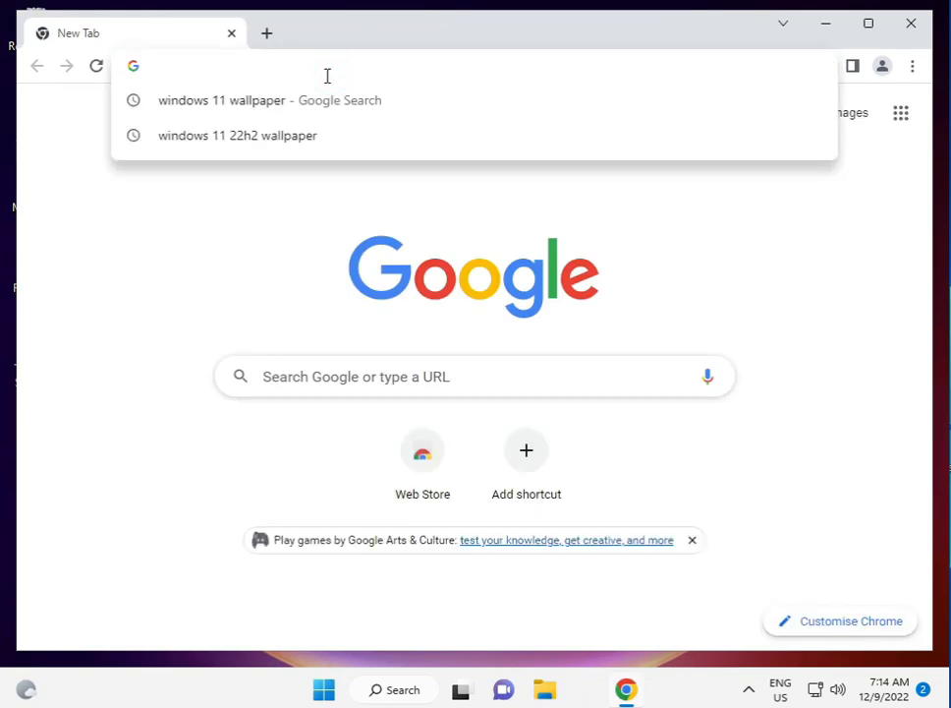
pyautogui.write('m')
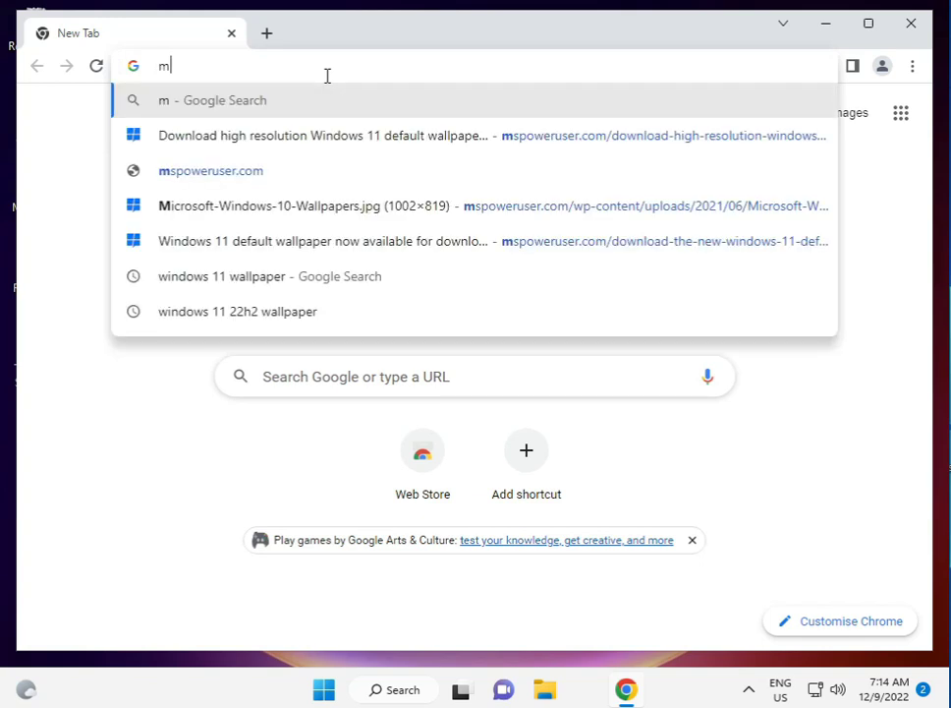
pyautogui.write('icros')
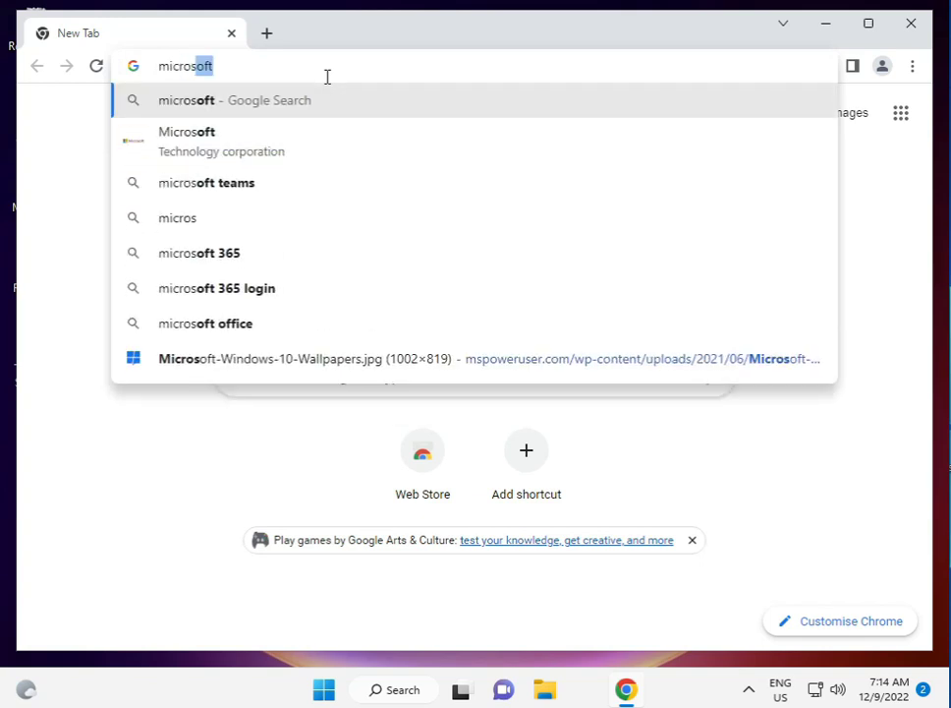
pyautogui.write('oft ')
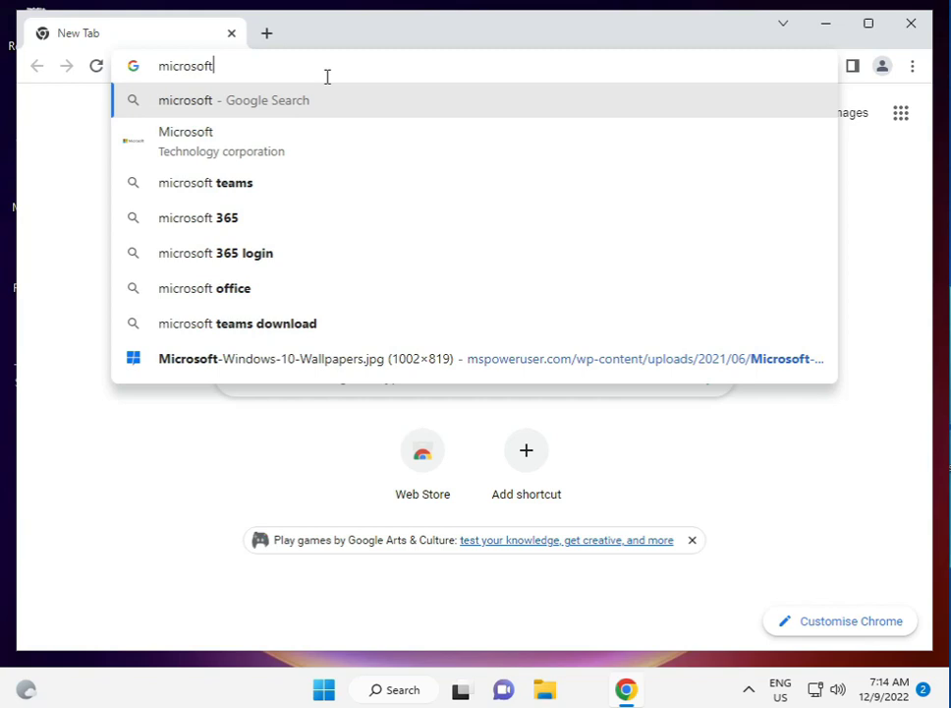
pyautogui.write('ca')
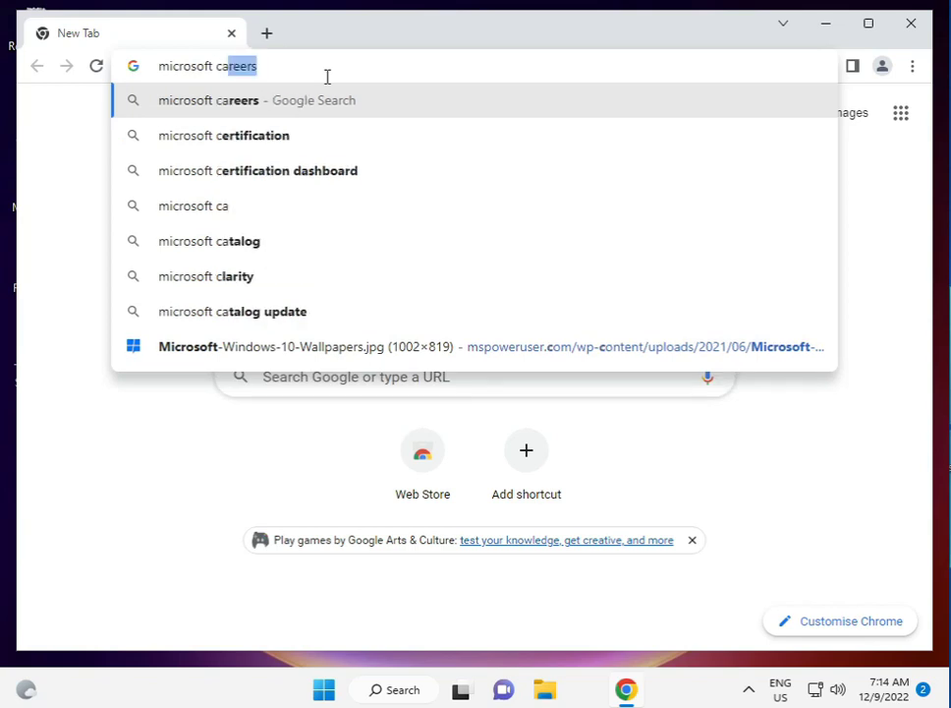
pyautogui.write('talog')
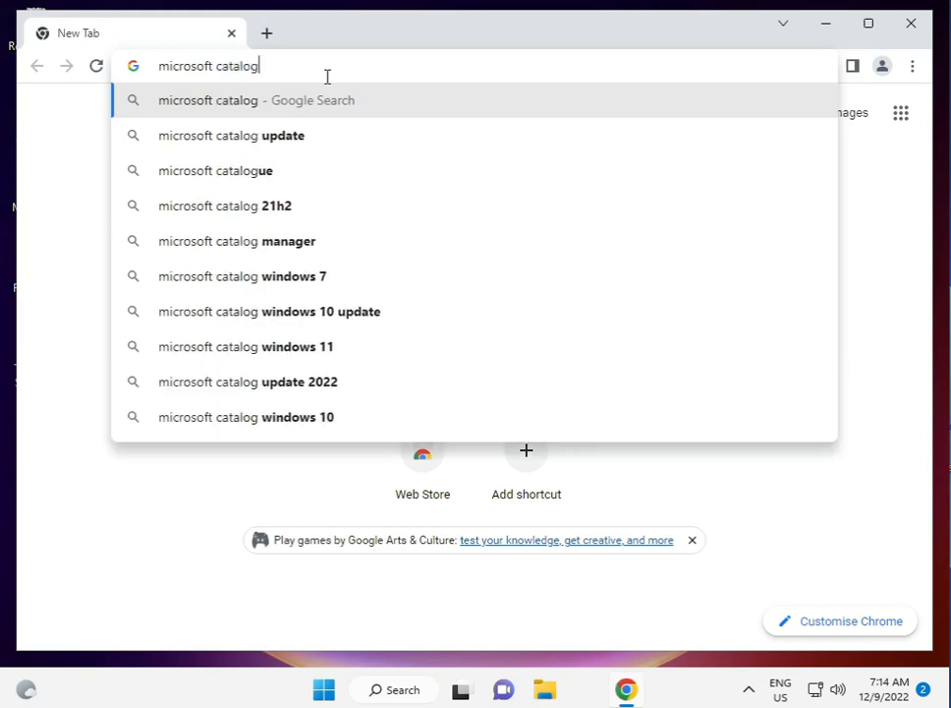
pyautogui.press('Return')
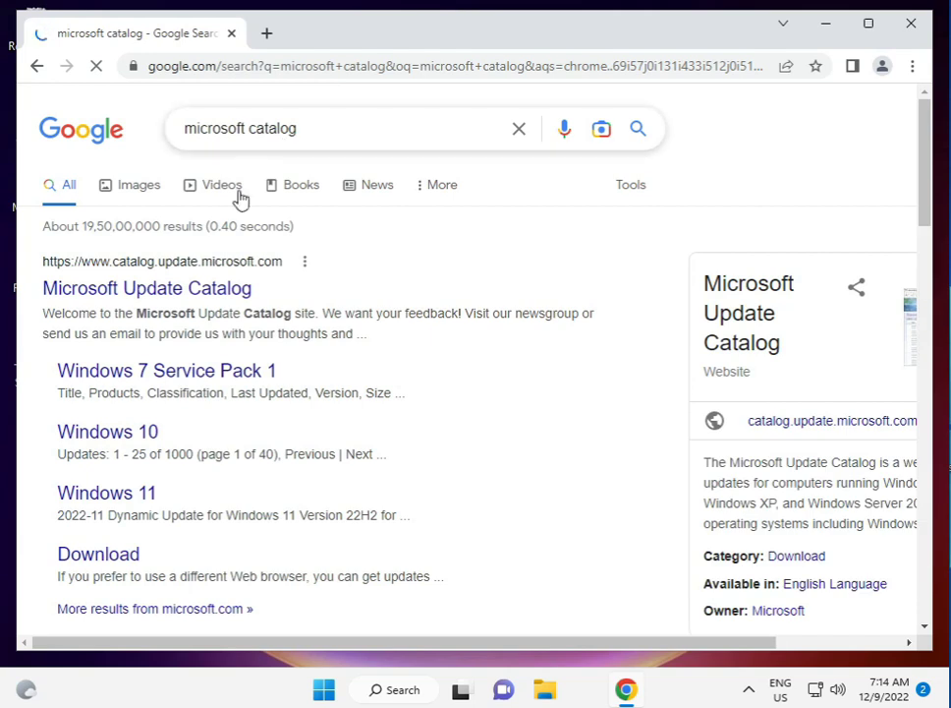
pyautogui.click(111, 287)
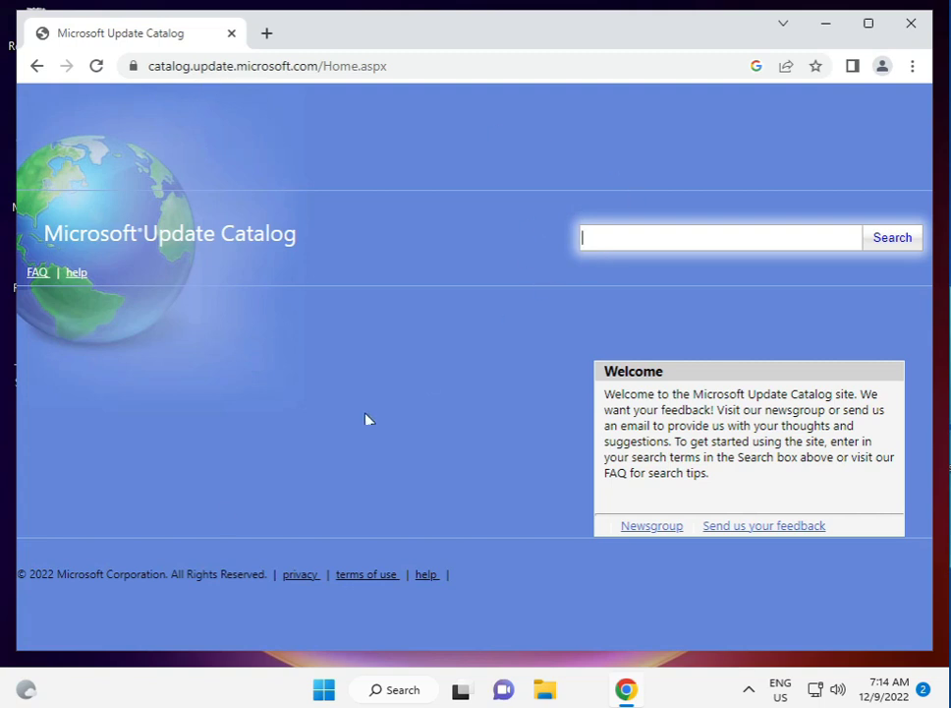
# Start downloading the 2022-11 Cumulative Update for Windows 11 (KB5019157) from Settings' Windows Update page.
pyautogui.click(322, 688)
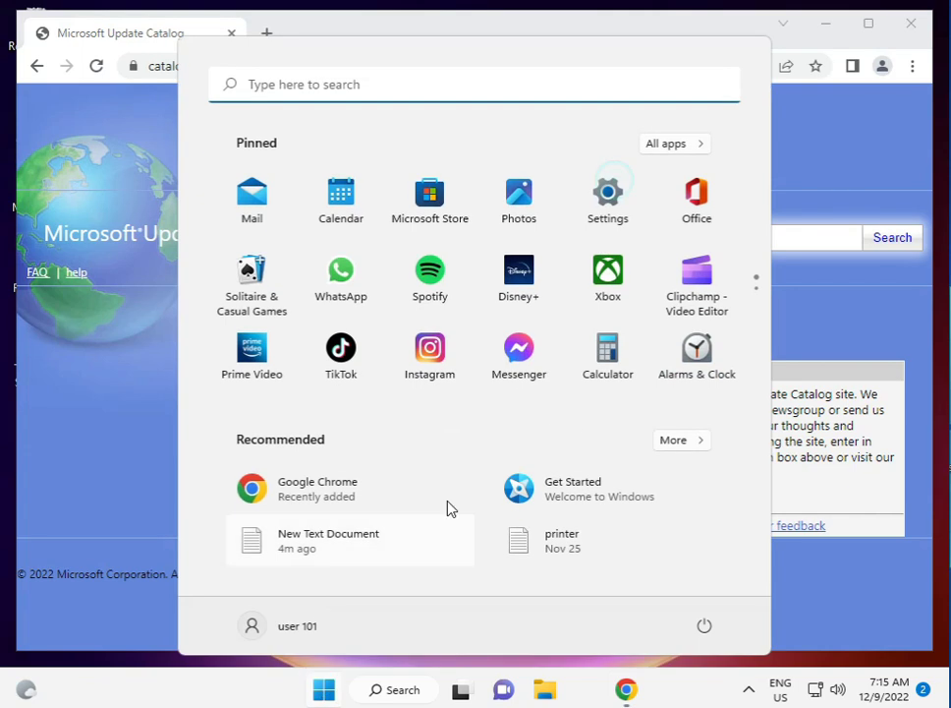
pyautogui.click(575, 186)
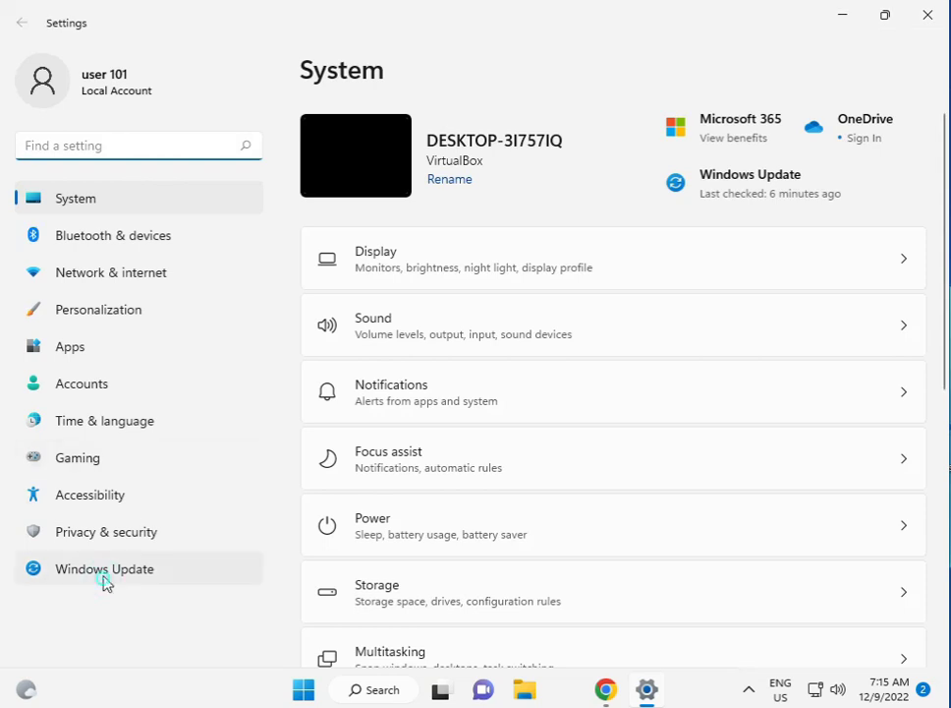
pyautogui.click(105, 583)
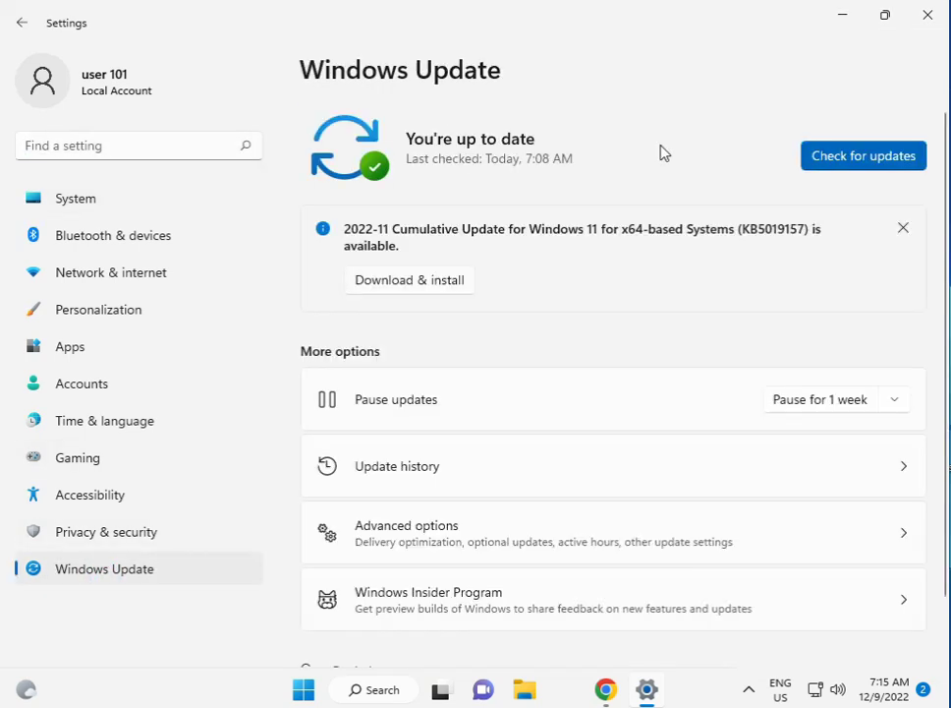
pyautogui.click(417, 281)
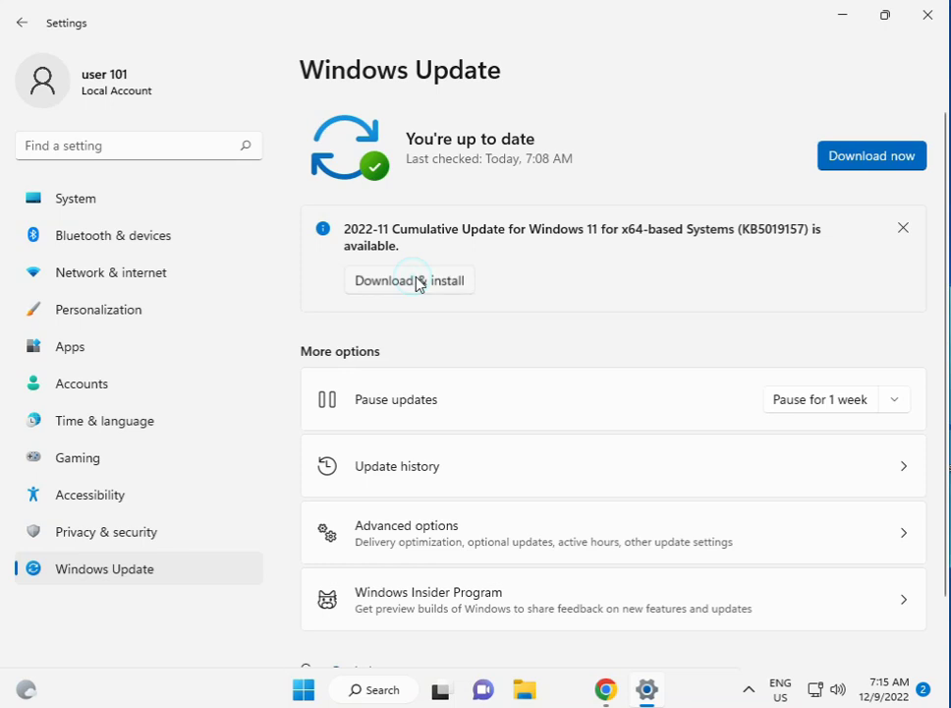